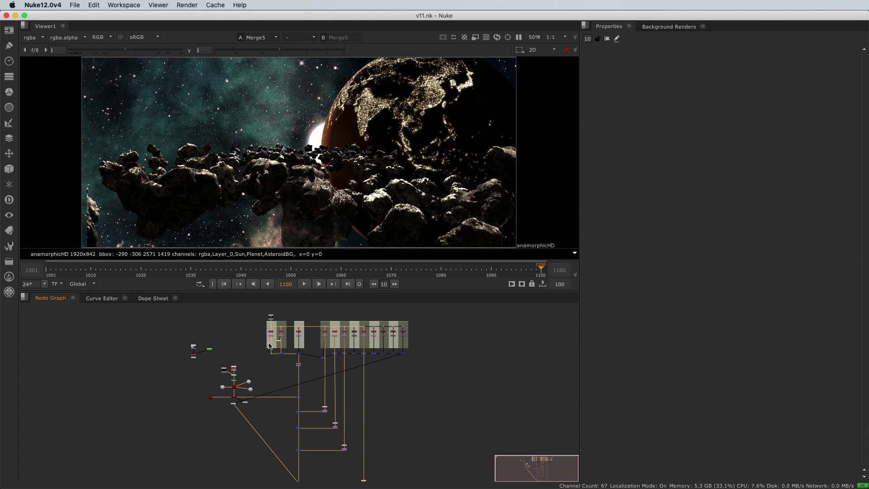
Select the top row of nodes and bring the planet lighting setup into view.
{"action": "left_click_drag", "start_coordinate": [264, 310], "coordinate": [460, 379]}
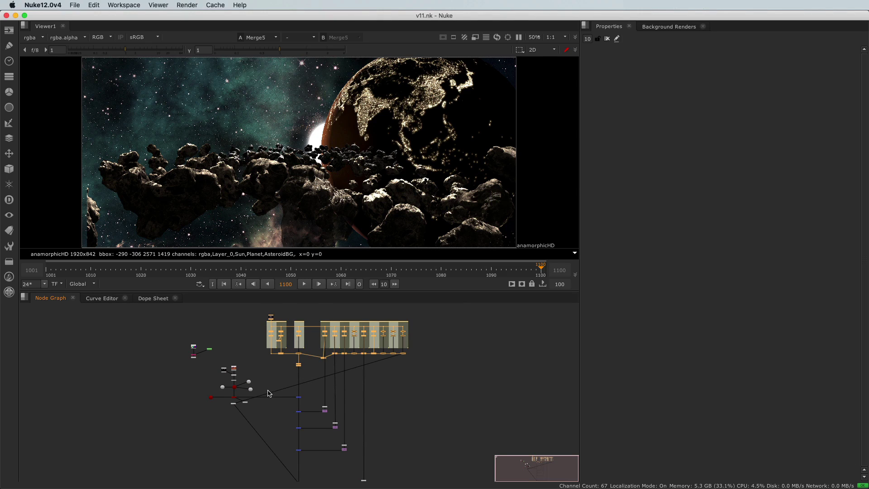
{"action": "scroll", "coordinate": [269, 393], "scroll_direction": "up", "scroll_amount": 3}
{"action": "left_click", "coordinate": [168, 402]}
{"action": "scroll", "coordinate": [171, 406], "scroll_direction": "up", "scroll_amount": 3}
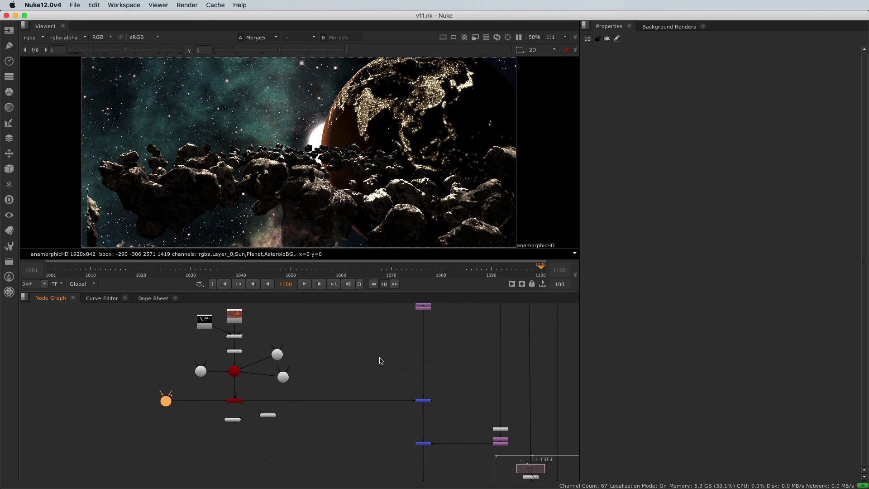
{"action": "middle_click_drag", "start_coordinate": [380, 361], "coordinate": [355, 384]}
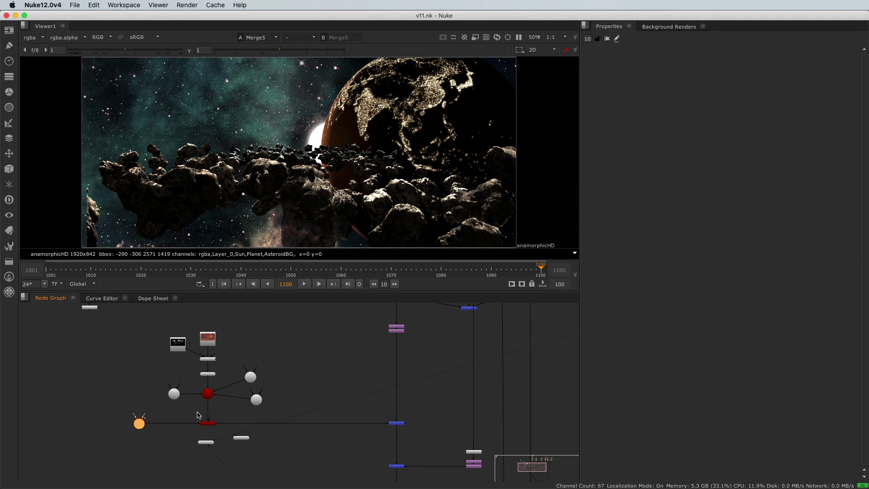
{"action": "left_click_drag", "start_coordinate": [194, 413], "coordinate": [222, 432]}
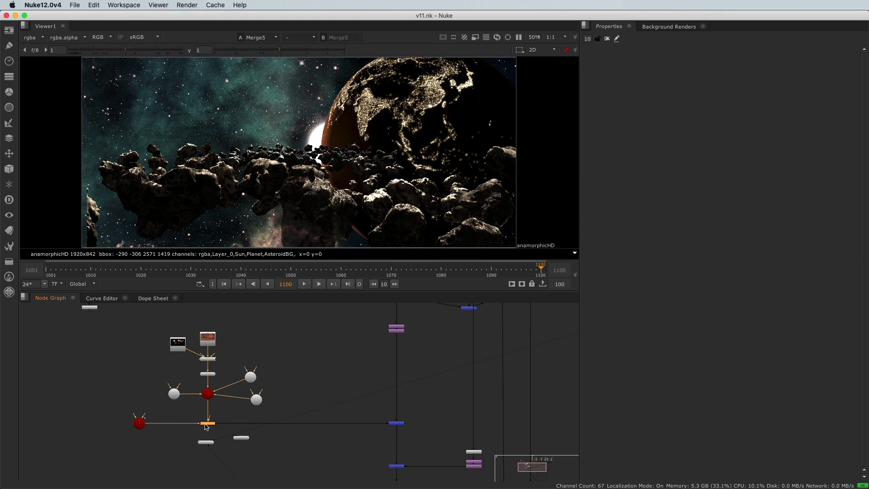
{"action": "scroll", "coordinate": [206, 426], "scroll_direction": "up", "scroll_amount": 2}
View the ScanlineRender1 planet render and play it through.
{"action": "left_click", "coordinate": [206, 445]}
{"action": "key", "text": "1"}
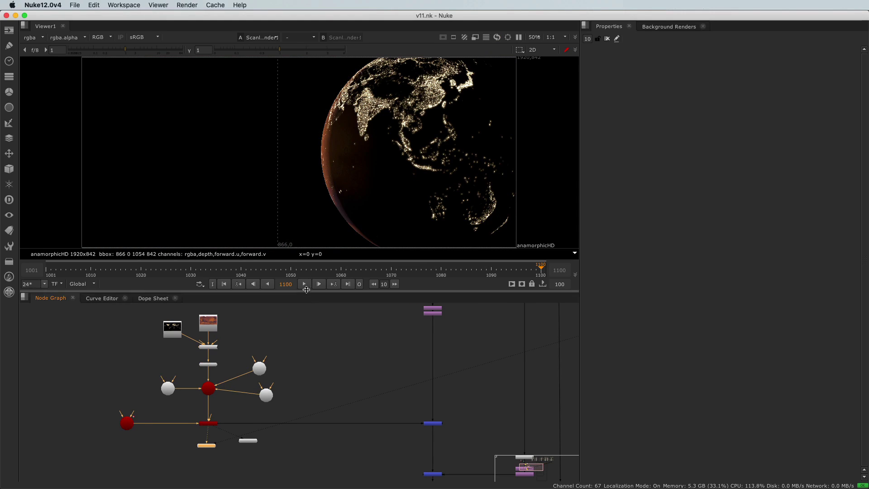
{"action": "left_click", "coordinate": [304, 284]}
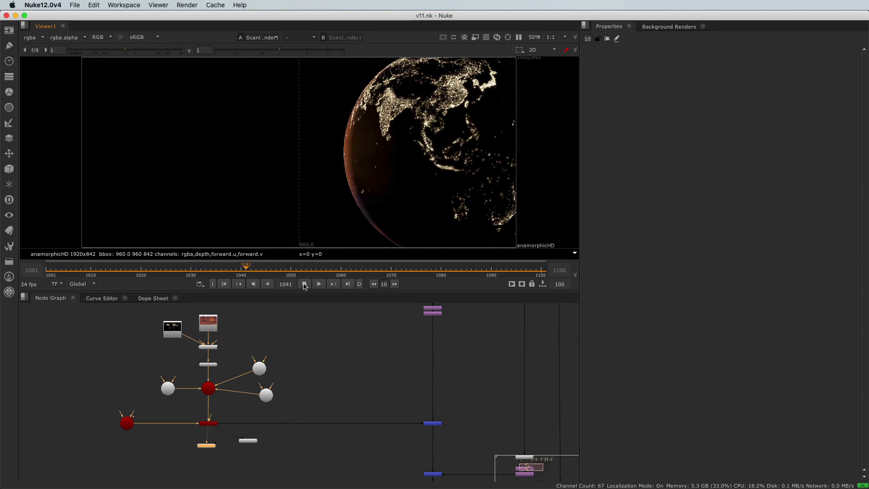
{"action": "left_click", "coordinate": [305, 286]}
View the Merge1 composite and play it back to frame 1001.
{"action": "left_click_drag", "start_coordinate": [399, 408], "coordinate": [450, 436]}
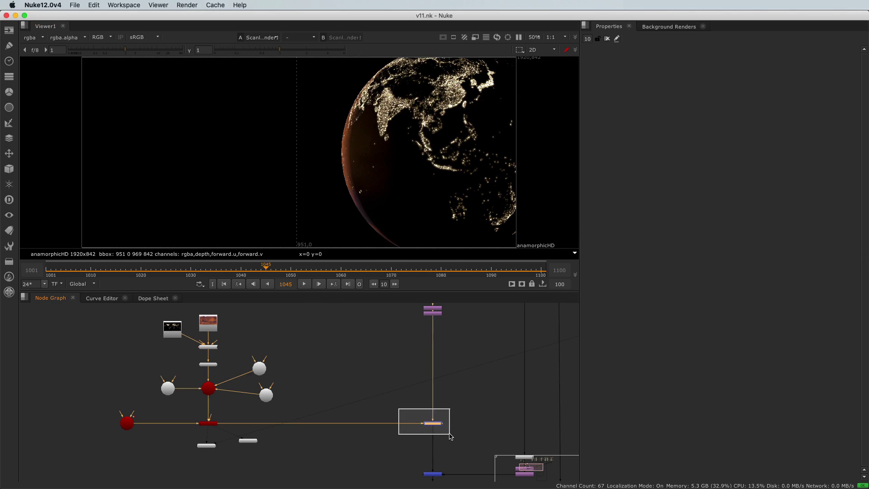
{"action": "key", "text": "1"}
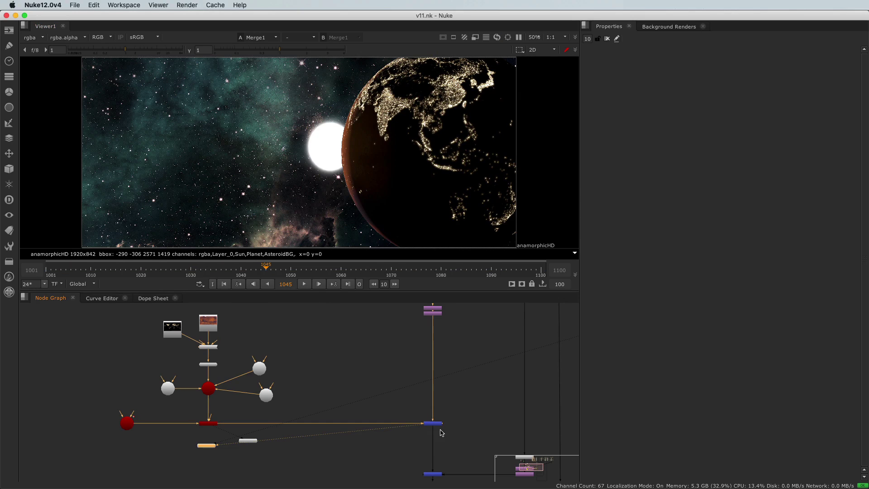
{"action": "left_click", "coordinate": [304, 285]}
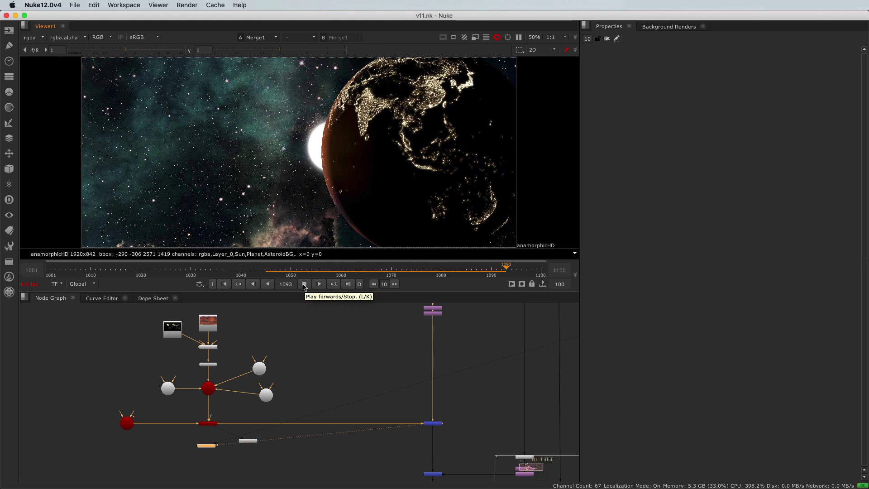
{"action": "left_click", "coordinate": [304, 284]}
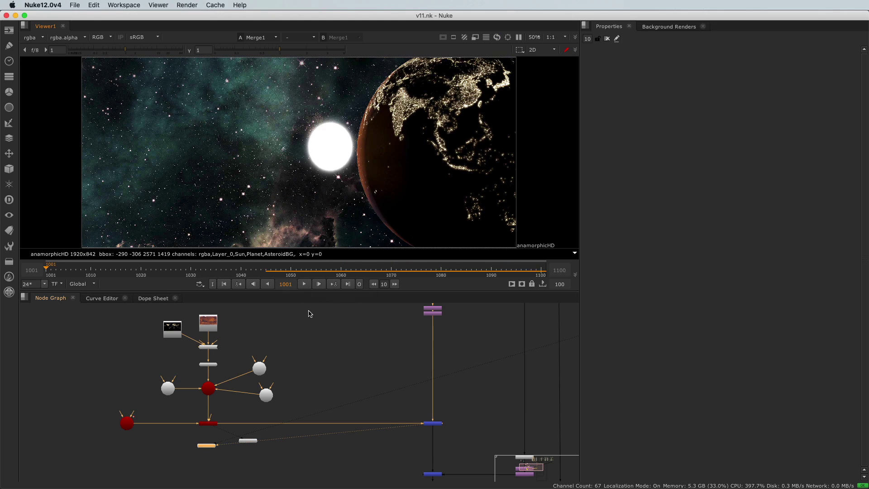
{"action": "scroll", "coordinate": [337, 344], "scroll_direction": "down", "scroll_amount": 5}
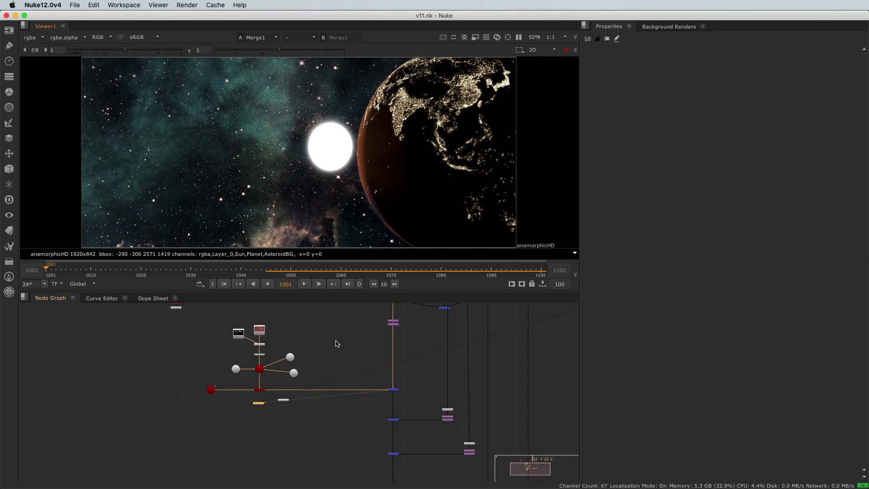
{"action": "middle_click_drag", "start_coordinate": [337, 344], "coordinate": [338, 361]}
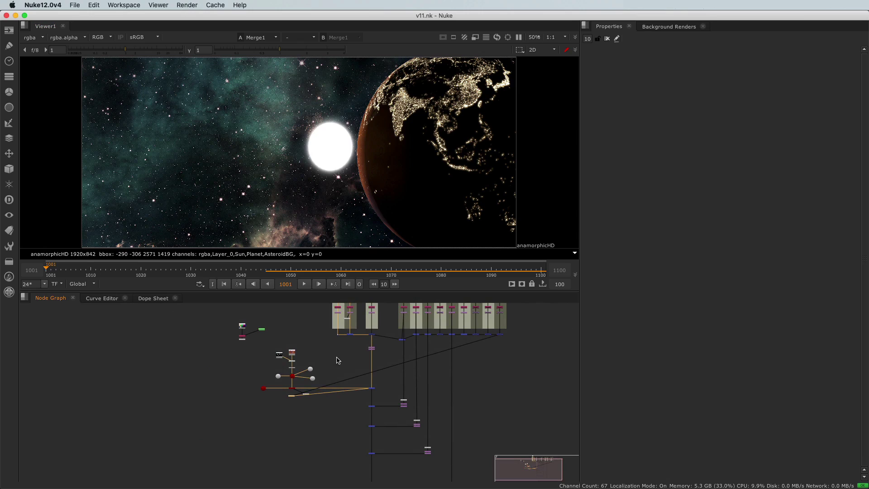
{"action": "scroll", "coordinate": [340, 360], "scroll_direction": "up", "scroll_amount": 2}
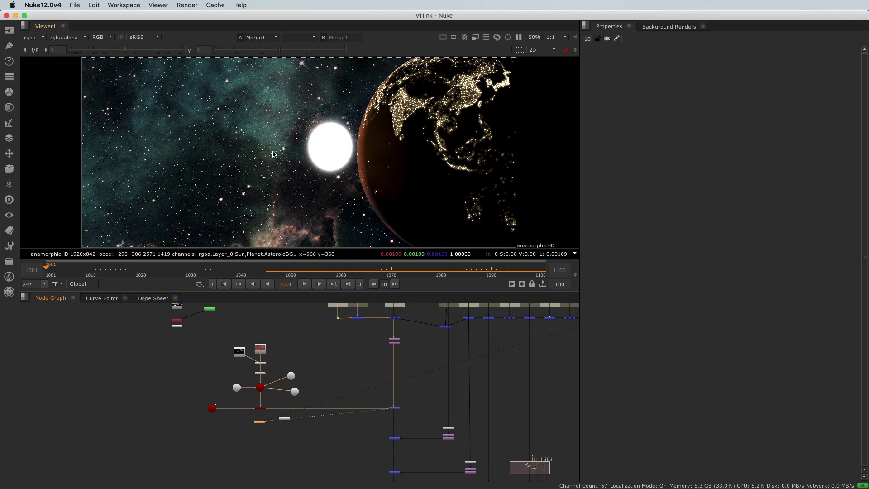
{"action": "scroll", "coordinate": [353, 359], "scroll_direction": "up", "scroll_amount": 2}
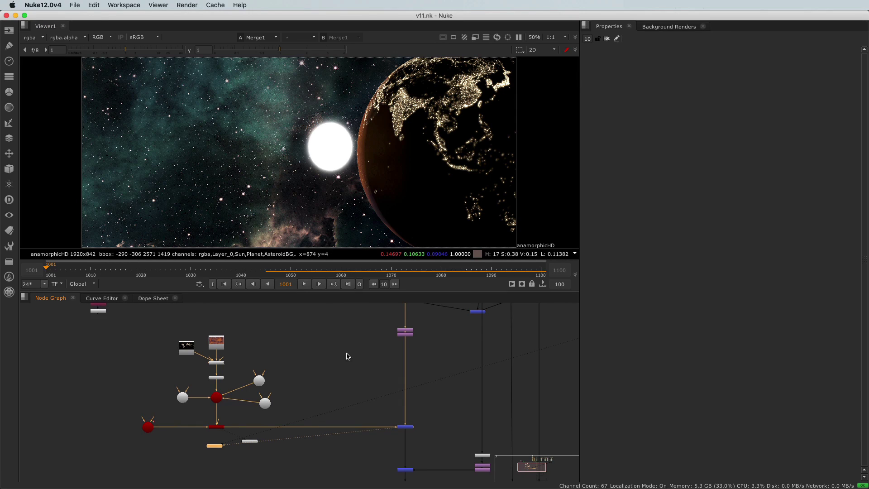
{"action": "scroll", "coordinate": [360, 372], "scroll_direction": "up", "scroll_amount": 3}
Create a Sphere2 node (radius 1, 30 rows/columns) and switch the viewer to 3D.
{"action": "left_click", "coordinate": [356, 372]}
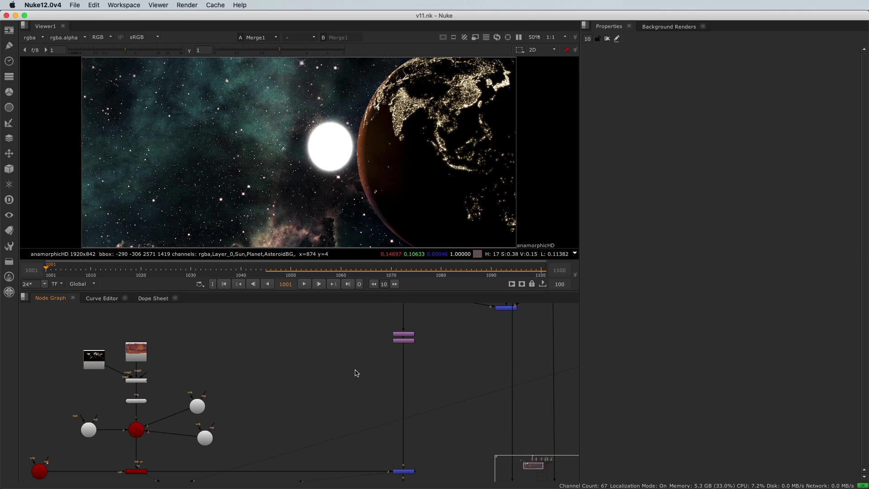
{"action": "key", "text": "Tab"}
{"action": "type", "text": "sphere"}
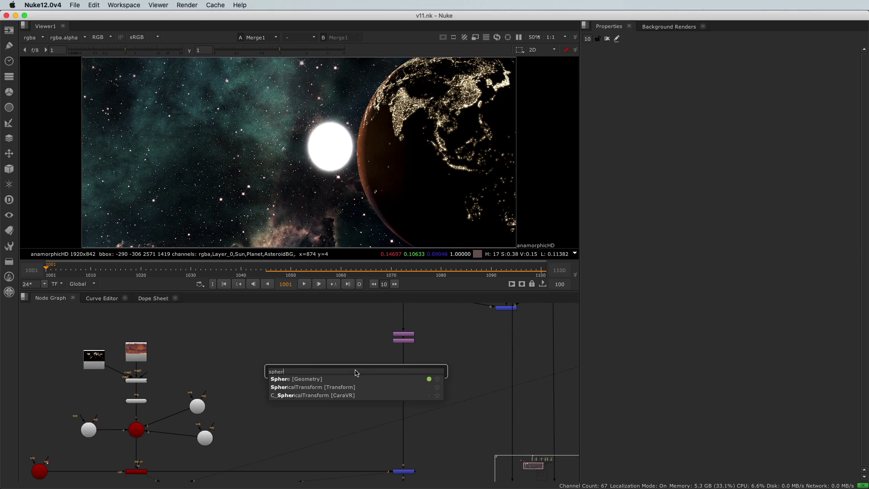
{"action": "key", "text": "Return"}
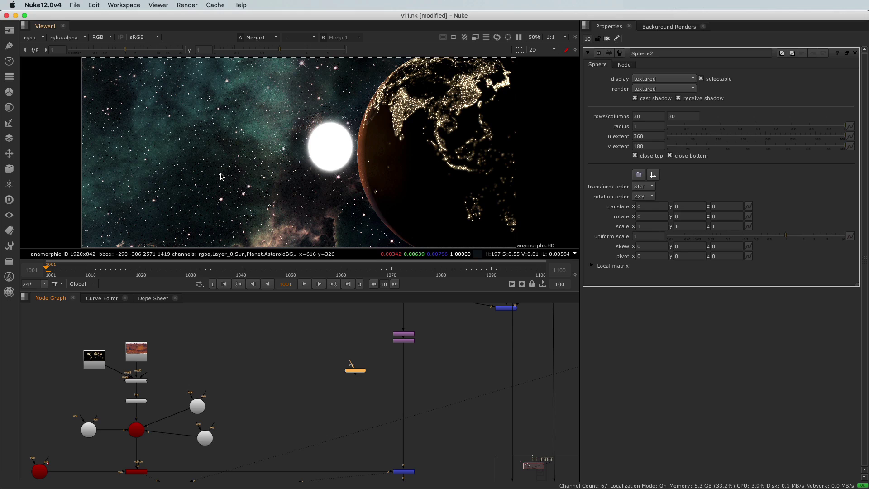
{"action": "key", "text": "Tab"}
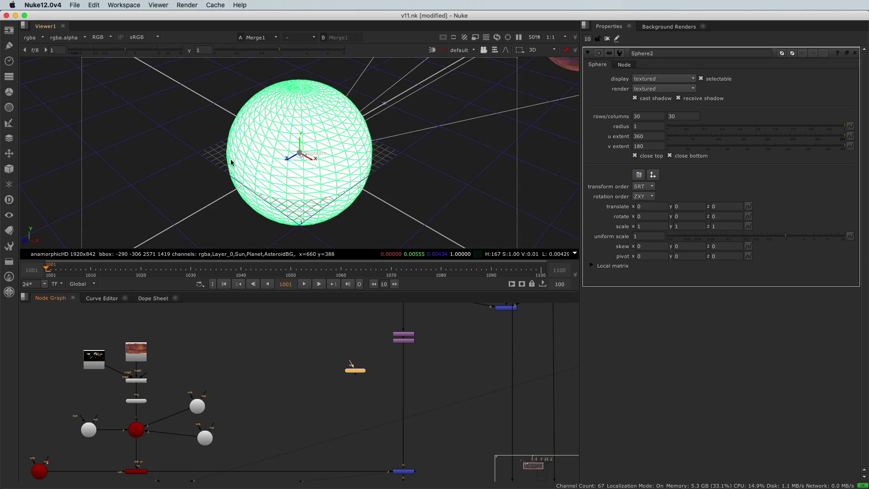
Set Sphere2's uniform scale to 1000.
{"action": "scroll", "coordinate": [232, 162], "scroll_direction": "down", "scroll_amount": 6}
{"action": "scroll", "coordinate": [319, 142], "scroll_direction": "down", "scroll_amount": 1}
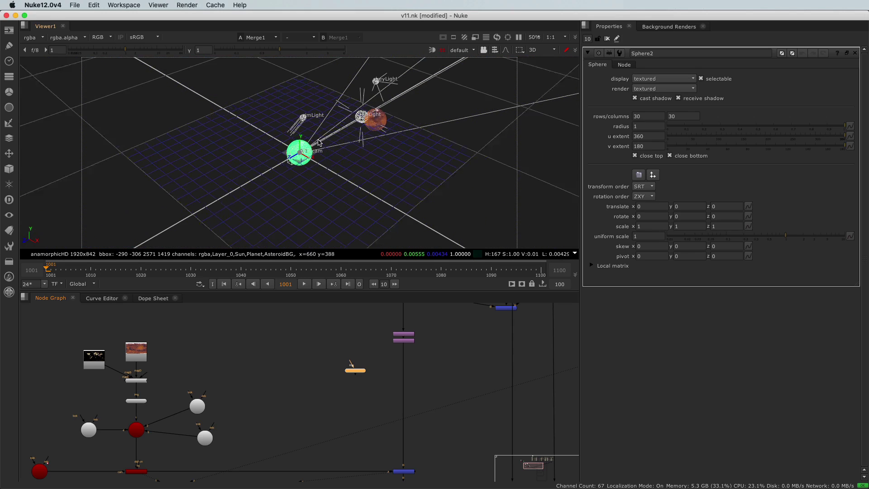
{"action": "scroll", "coordinate": [319, 142], "scroll_direction": "down", "scroll_amount": 2}
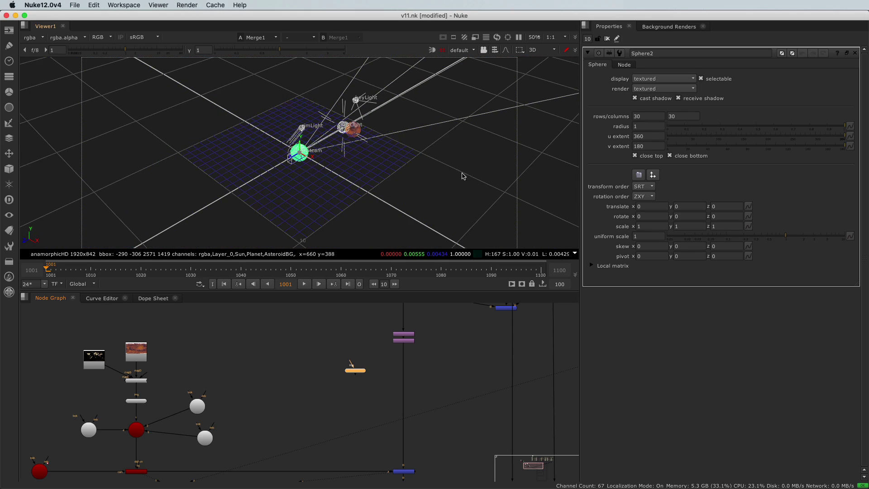
{"action": "left_click", "coordinate": [649, 234]}
{"action": "type", "text": "00"}
{"action": "key", "text": "Return"}
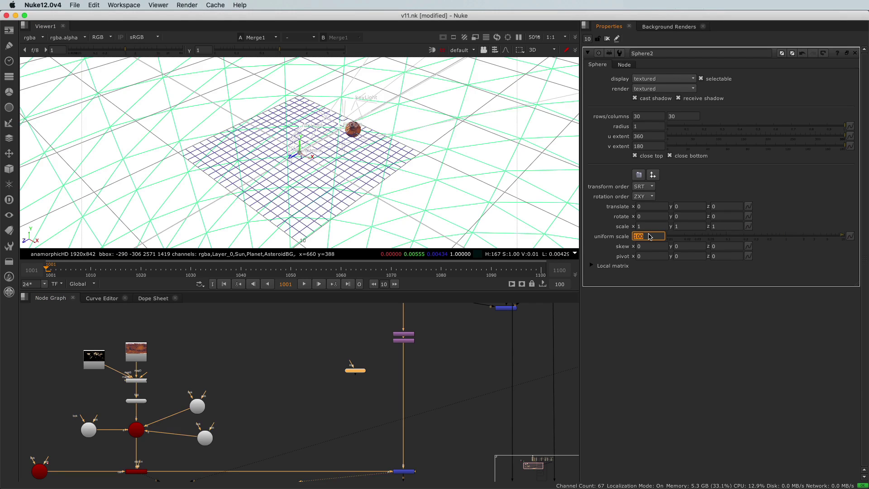
{"action": "type", "text": "1000"}
{"action": "key", "text": "Return"}
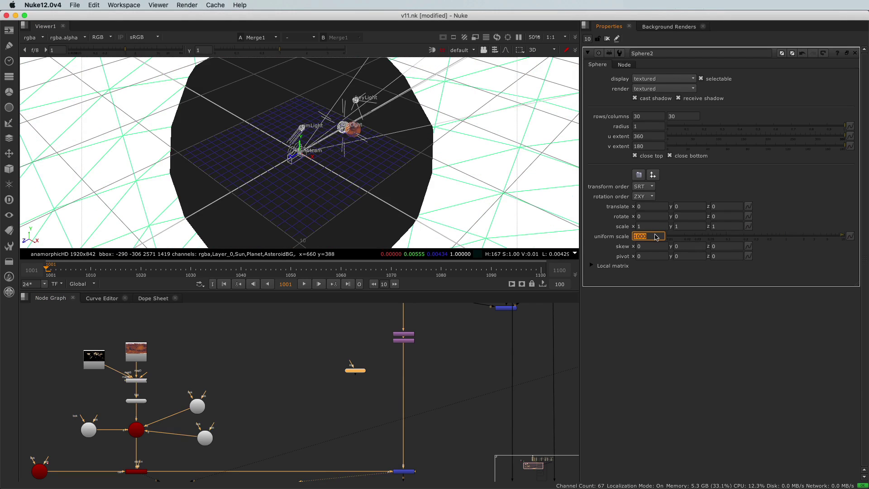
Tumble the 3D view to a low side angle and open the viewer settings.
{"action": "left_click_drag", "start_coordinate": [286, 174], "coordinate": [337, 104], "text": "ctrl"}
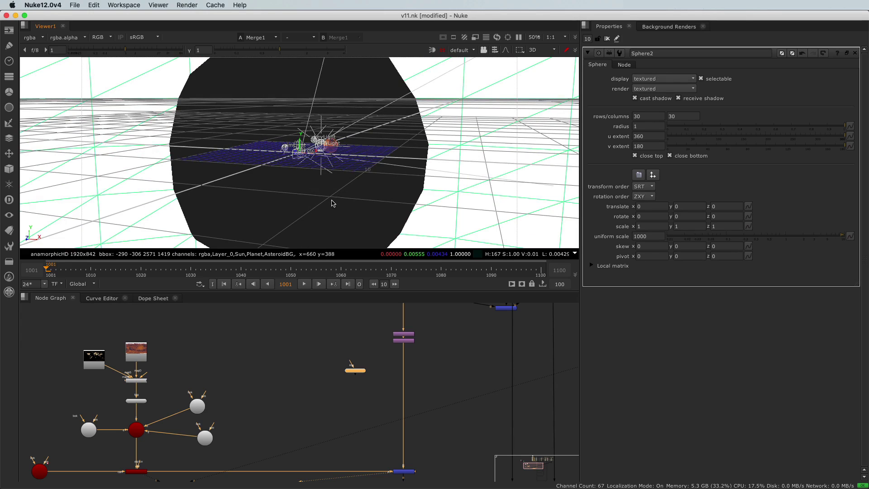
{"action": "left_click_drag", "start_coordinate": [337, 206], "coordinate": [337, 182], "text": "ctrl"}
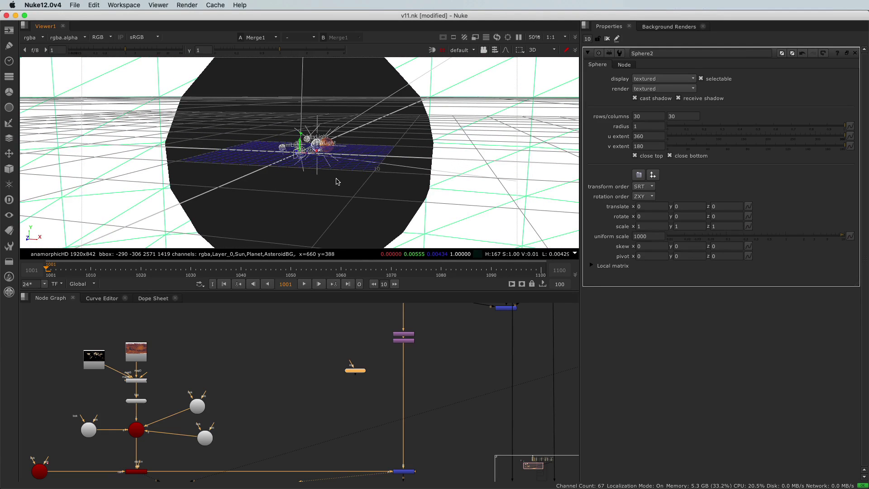
{"action": "key", "text": "s"}
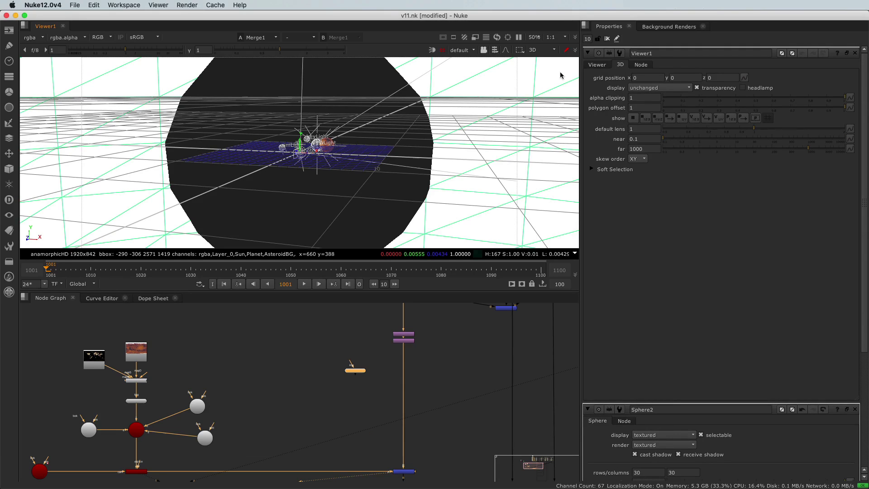
Set Viewer1's 3D far clipping distance to 10000 and close the viewer settings.
{"action": "left_click", "coordinate": [605, 65]}
{"action": "left_click", "coordinate": [621, 66]}
{"action": "left_click", "coordinate": [647, 148]}
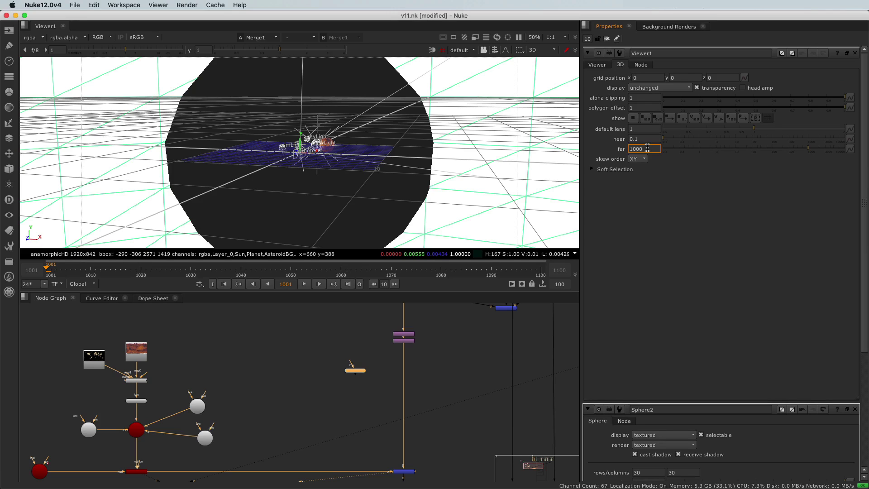
{"action": "double_click", "coordinate": [649, 150]}
{"action": "key", "text": "Return"}
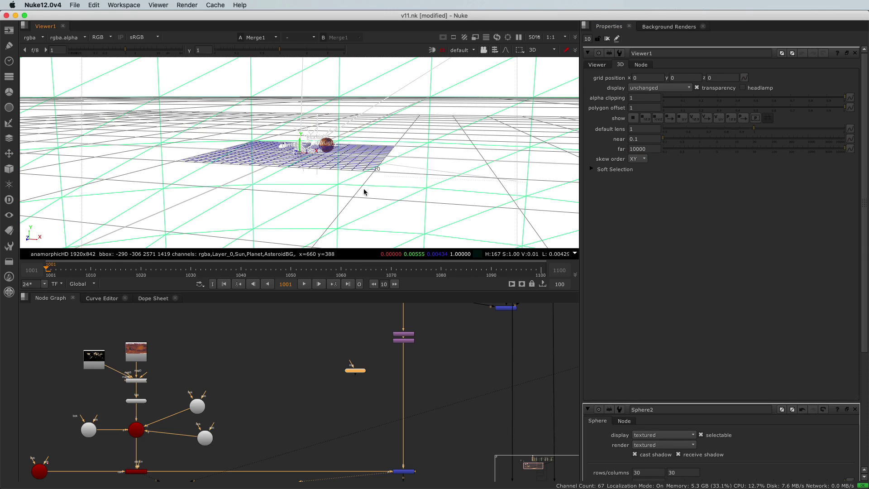
{"action": "left_click", "coordinate": [855, 53]}
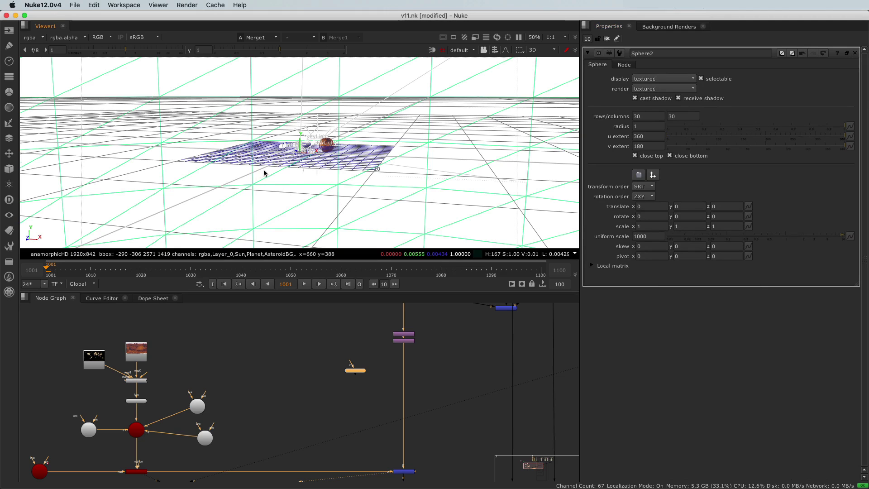
Move Sphere2 left in the graph and connect Reformat1's sky image to its img input.
{"action": "right_click_drag", "start_coordinate": [266, 175], "coordinate": [296, 128], "text": "alt"}
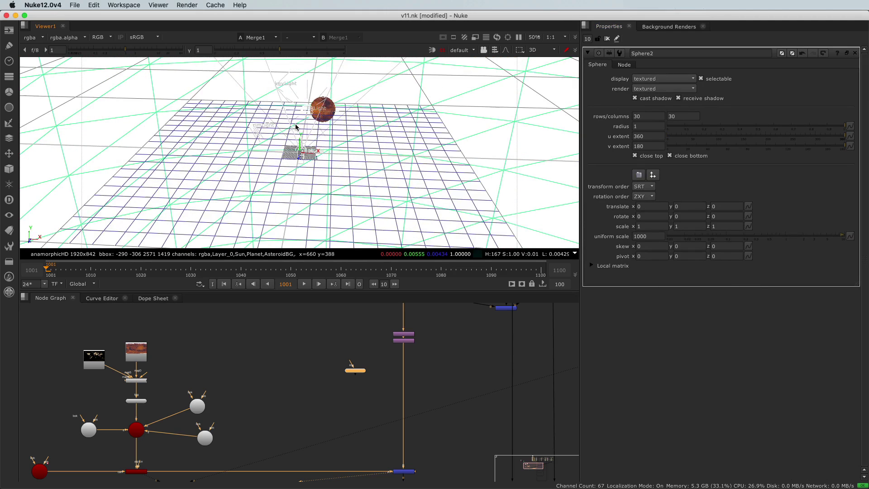
{"action": "middle_click_drag", "start_coordinate": [325, 380], "coordinate": [333, 405]}
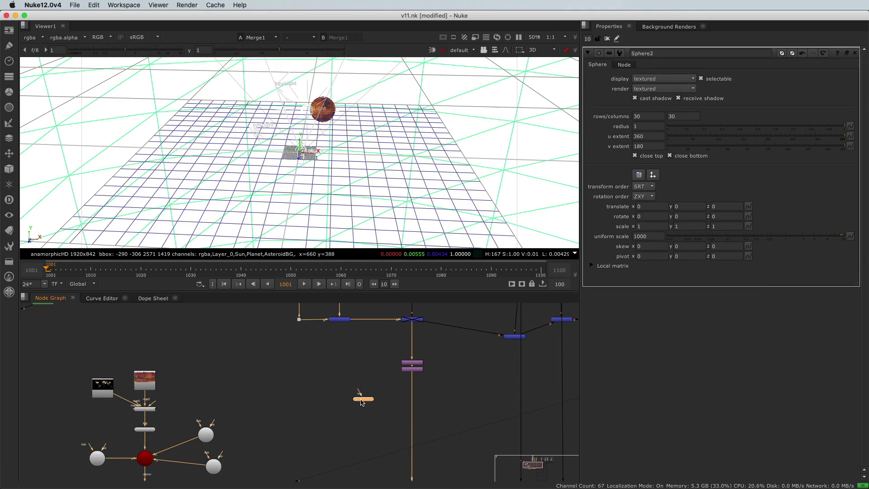
{"action": "left_click_drag", "start_coordinate": [365, 399], "coordinate": [332, 399]}
{"action": "scroll", "coordinate": [331, 399], "scroll_direction": "up", "scroll_amount": 3}
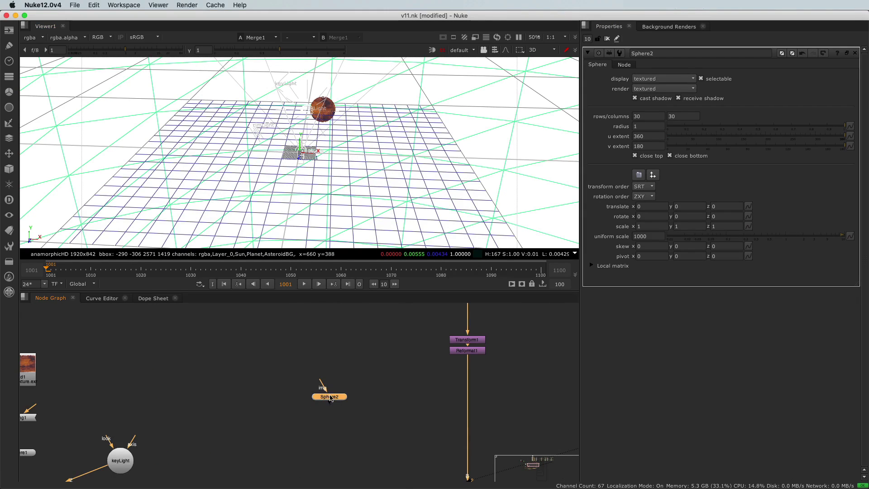
{"action": "scroll", "coordinate": [367, 388], "scroll_direction": "down", "scroll_amount": 6}
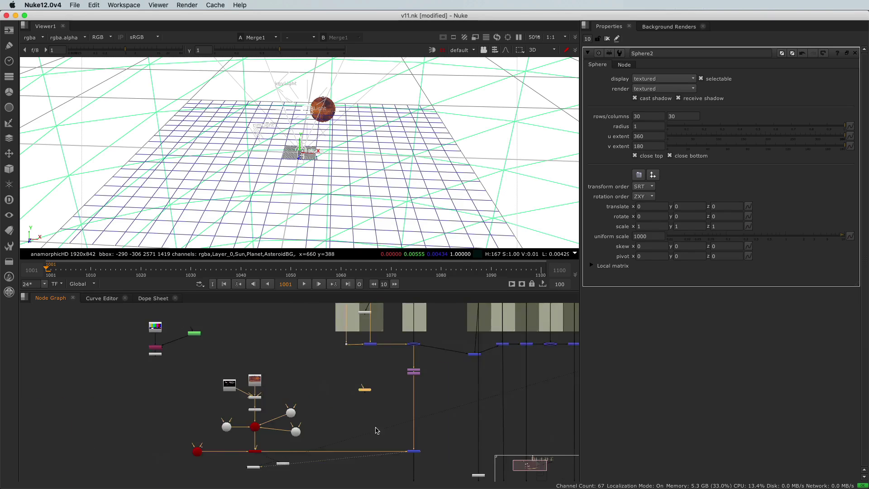
{"action": "scroll", "coordinate": [367, 389], "scroll_direction": "up", "scroll_amount": 2}
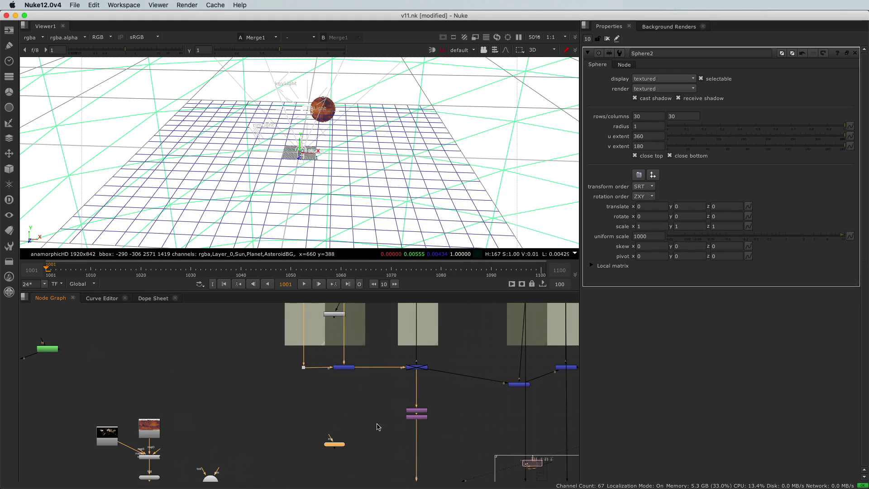
{"action": "left_click_drag", "start_coordinate": [330, 437], "coordinate": [414, 420]}
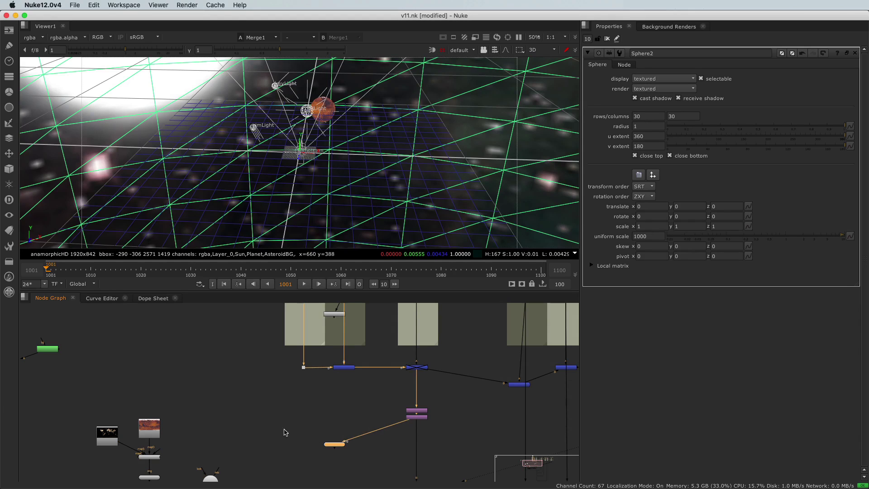
Orbit the 3D view inside the textured sphere and nudge Sphere2 right in the graph.
{"action": "middle_click_drag", "start_coordinate": [285, 432], "coordinate": [285, 397]}
{"action": "scroll", "coordinate": [361, 172], "scroll_direction": "down", "scroll_amount": 3}
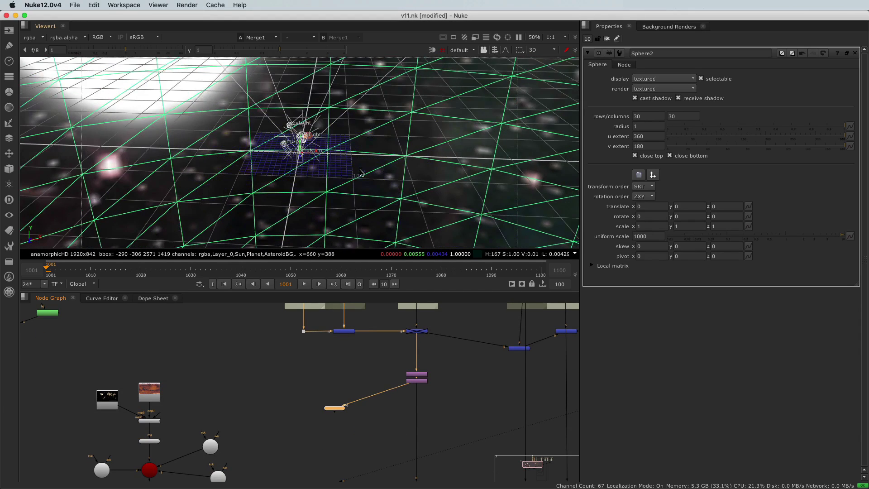
{"action": "scroll", "coordinate": [361, 172], "scroll_direction": "down", "scroll_amount": 10}
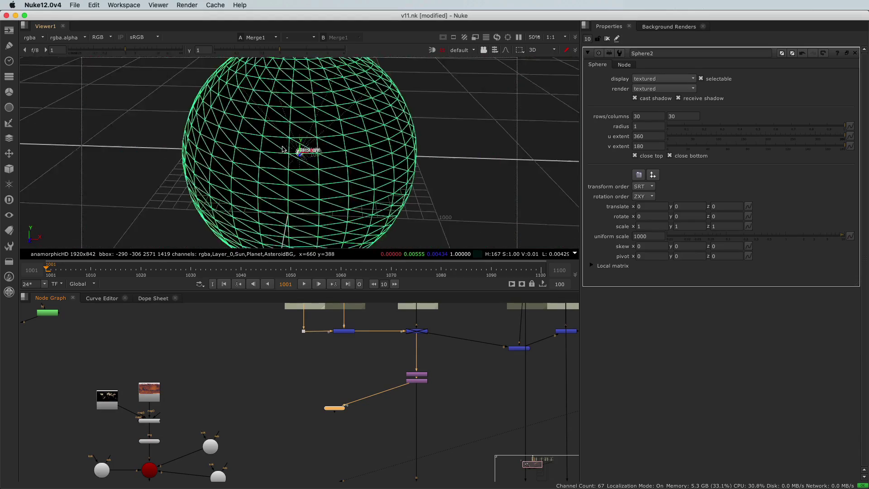
{"action": "scroll", "coordinate": [282, 150], "scroll_direction": "up", "scroll_amount": 10}
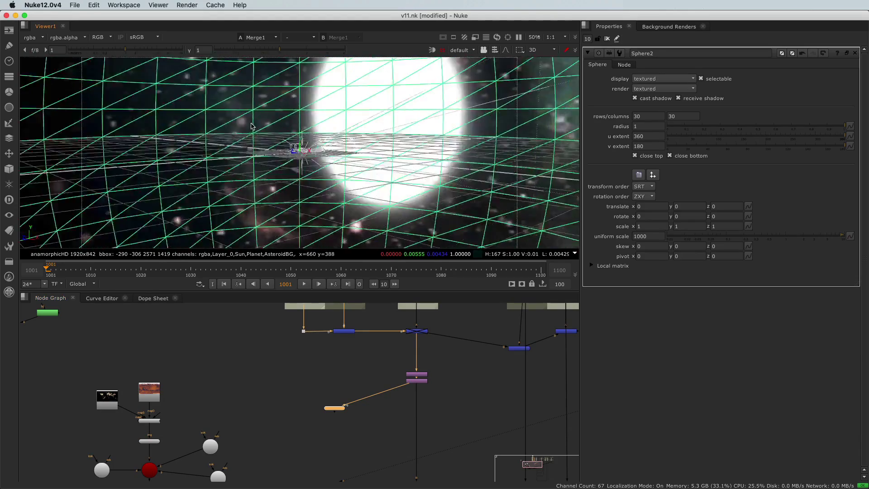
{"action": "left_click_drag", "start_coordinate": [252, 126], "coordinate": [299, 150], "text": "ctrl"}
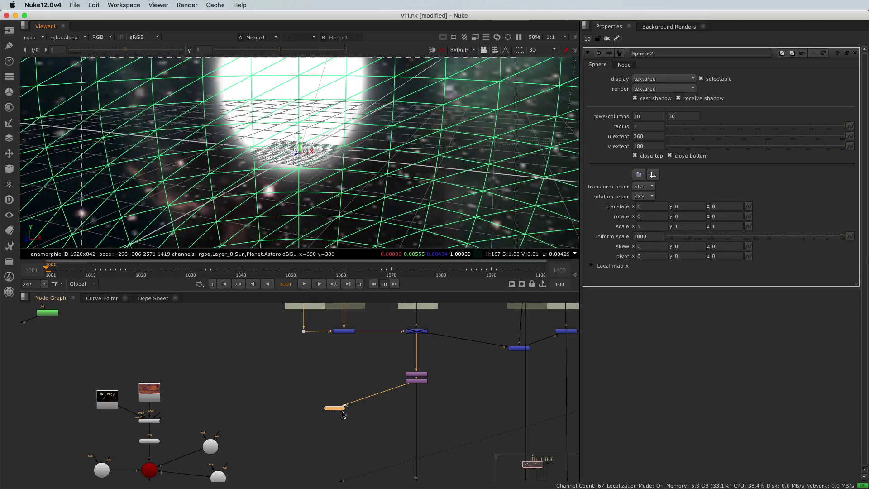
{"action": "scroll", "coordinate": [344, 407], "scroll_direction": "down", "scroll_amount": 3}
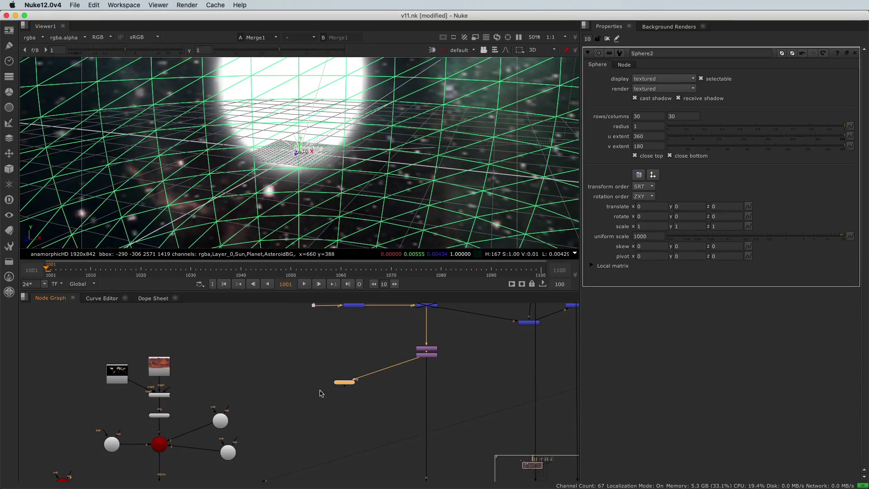
{"action": "scroll", "coordinate": [334, 407], "scroll_direction": "up", "scroll_amount": 5}
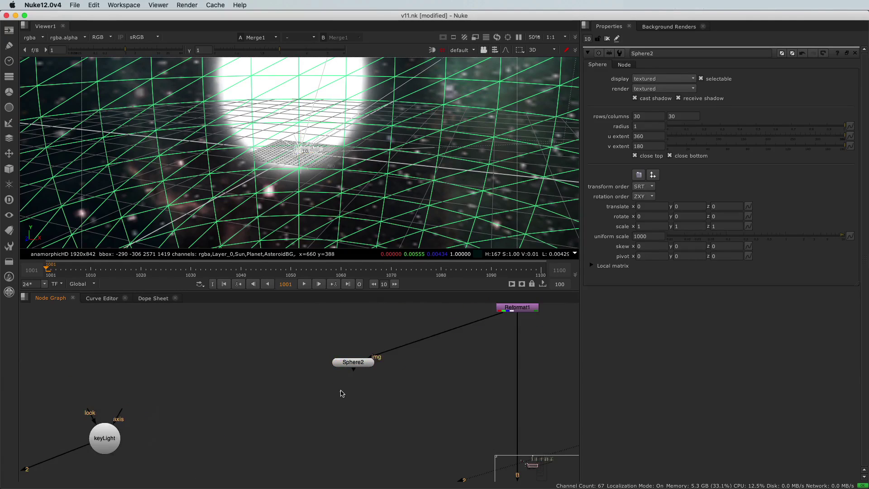
{"action": "left_click_drag", "start_coordinate": [348, 363], "coordinate": [363, 366]}
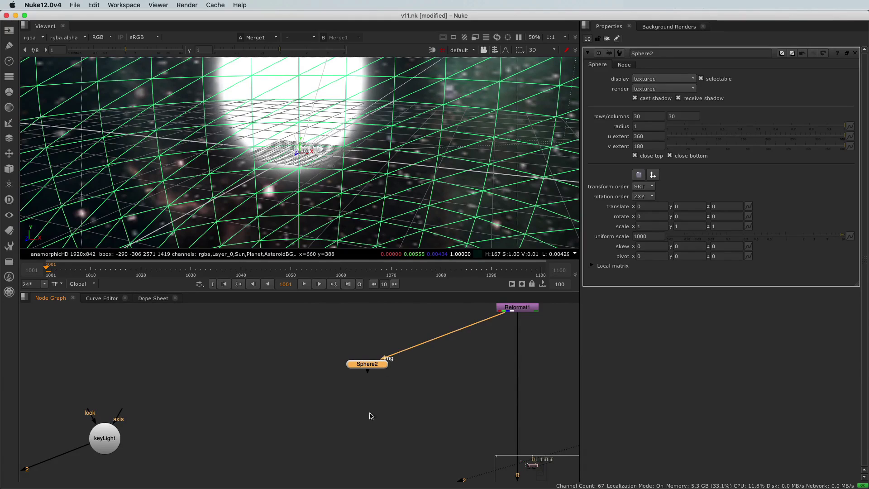
Add a ScanlineRender2 node directly below Sphere2.
{"action": "key", "text": "Tab"}
{"action": "type", "text": "scan"}
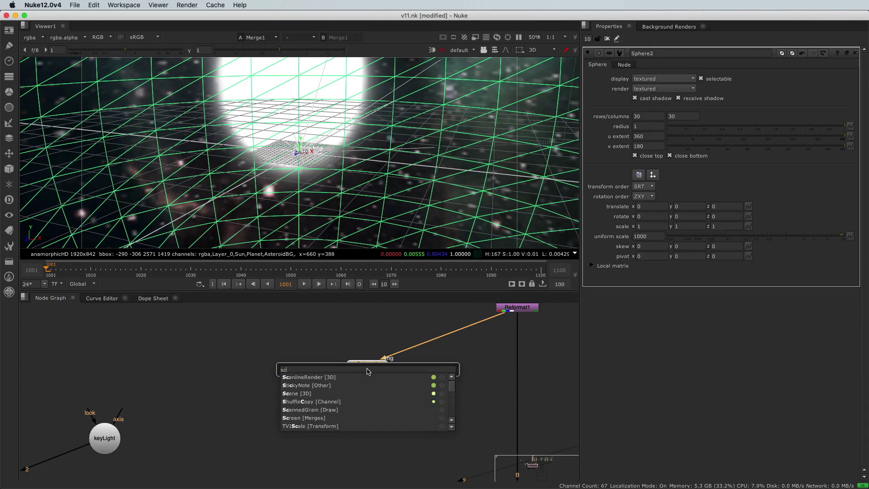
{"action": "key", "text": "Return"}
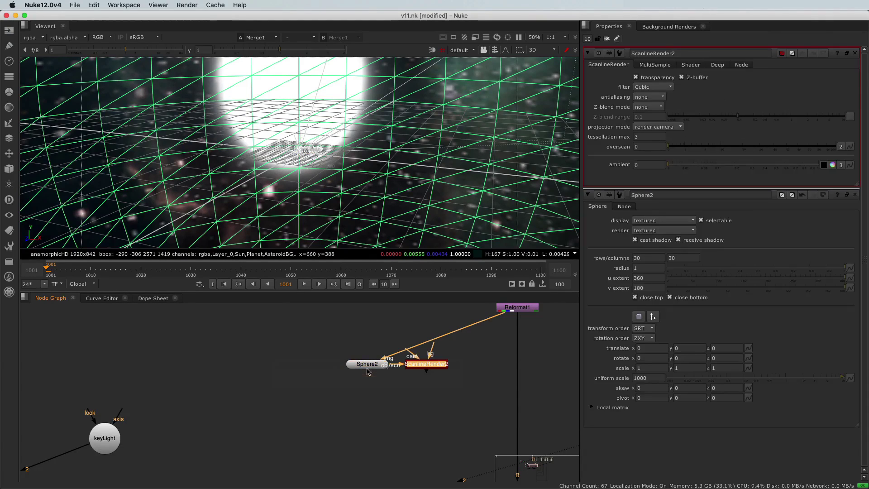
{"action": "left_click_drag", "start_coordinate": [434, 367], "coordinate": [374, 426]}
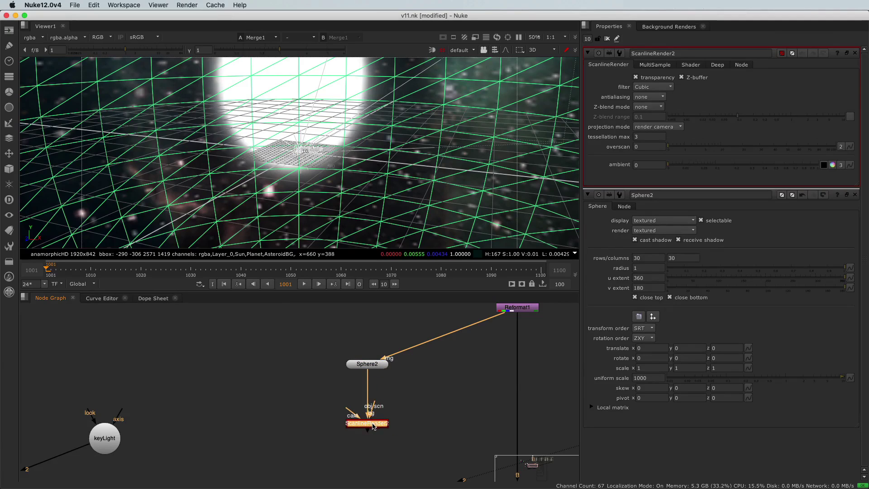
{"action": "scroll", "coordinate": [309, 401], "scroll_direction": "down", "scroll_amount": 4}
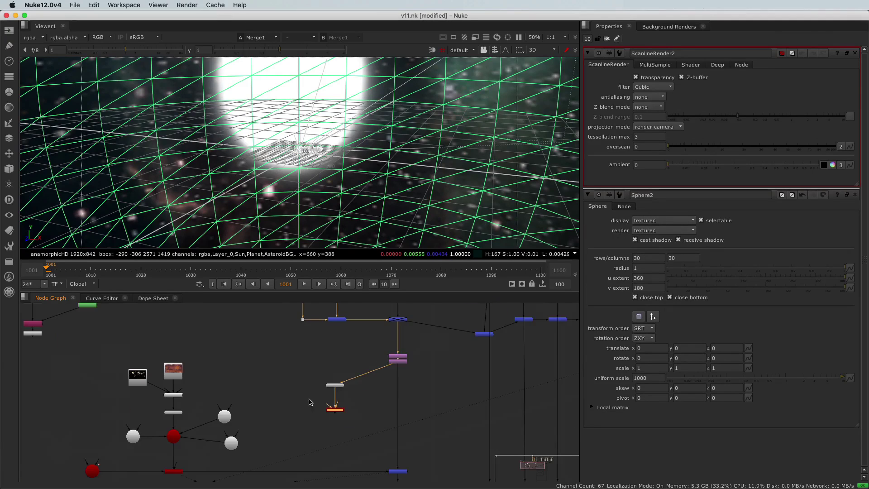
{"action": "middle_click_drag", "start_coordinate": [252, 422], "coordinate": [286, 403]}
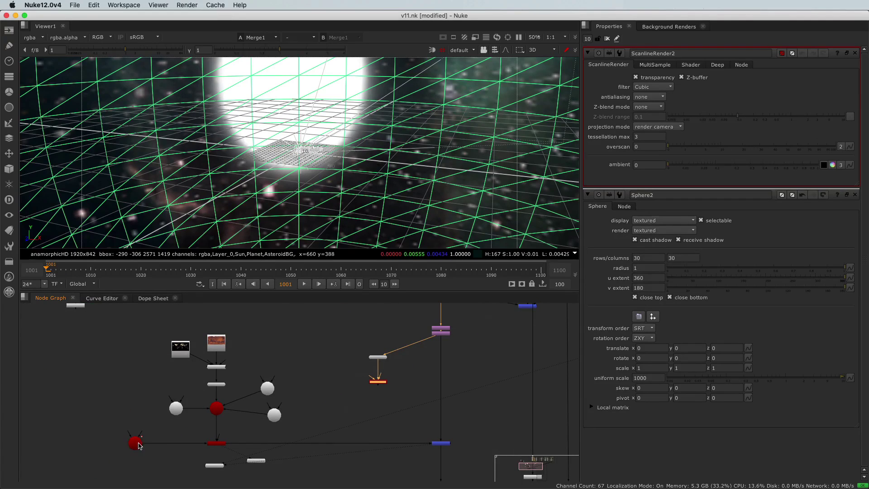
Reposition the red and orange nodes, add a Dot, and delete the four unused nodes.
{"action": "left_click_drag", "start_coordinate": [135, 446], "coordinate": [118, 344]}
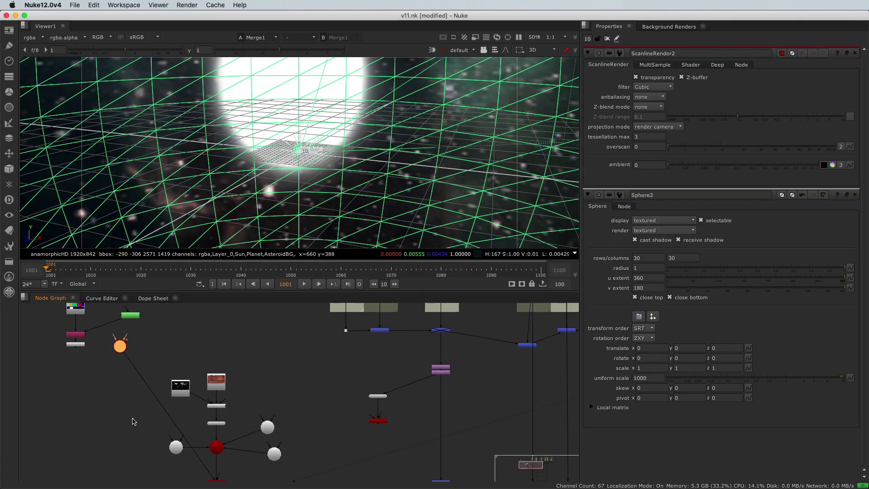
{"action": "middle_click_drag", "start_coordinate": [133, 418], "coordinate": [202, 346]}
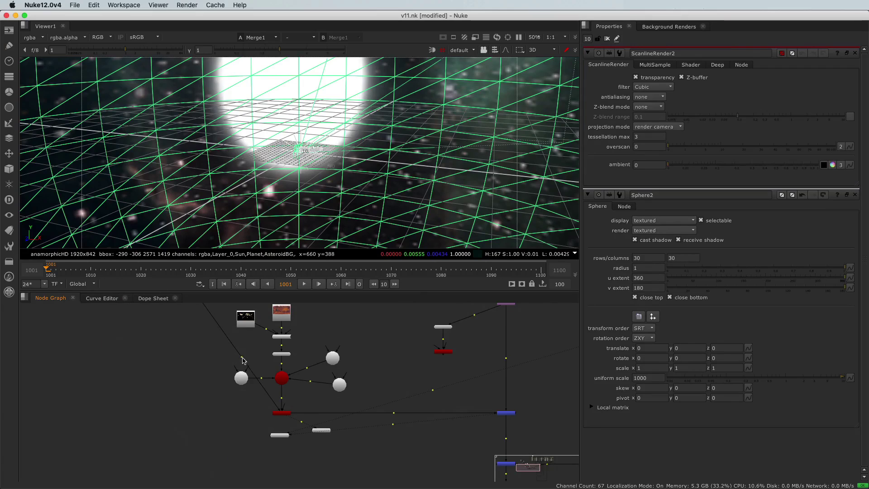
{"action": "left_click_drag", "start_coordinate": [242, 358], "coordinate": [185, 417], "text": "ctrl"}
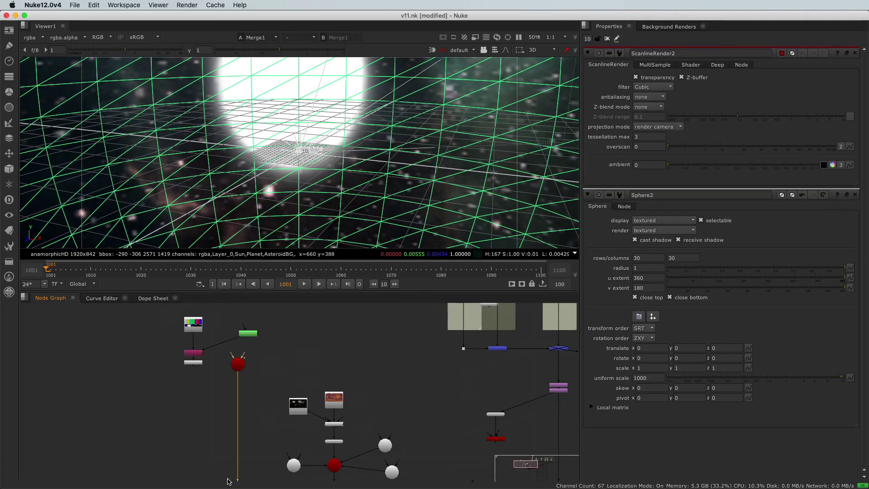
{"action": "left_click_drag", "start_coordinate": [176, 316], "coordinate": [211, 375]}
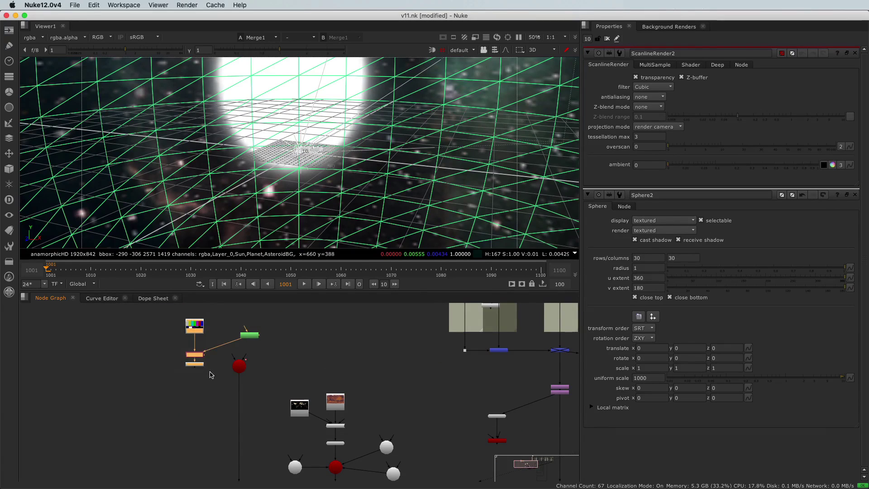
{"action": "key", "text": "Delete"}
{"action": "left_click_drag", "start_coordinate": [217, 326], "coordinate": [273, 350]}
{"action": "key", "text": "Delete"}
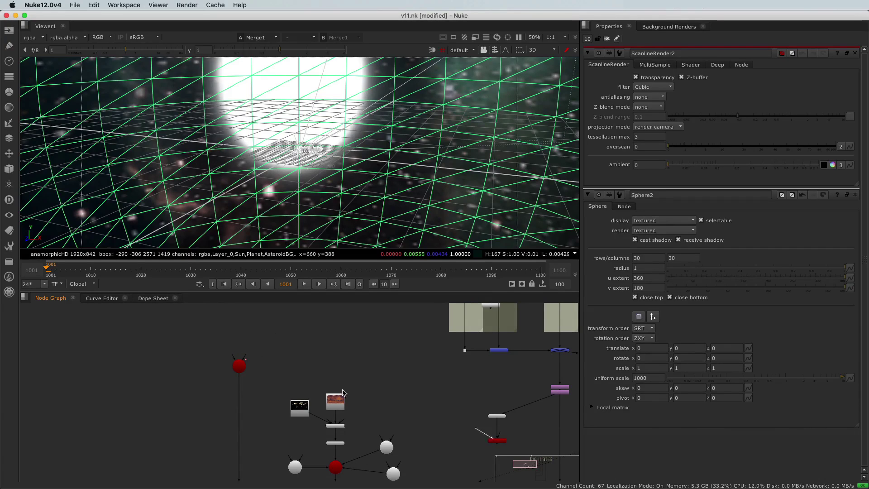
Connect the red camera node to the red Dot and level the pipe into ScanlineRender2.
{"action": "left_click_drag", "start_coordinate": [495, 439], "coordinate": [238, 365]}
{"action": "scroll", "coordinate": [289, 398], "scroll_direction": "down", "scroll_amount": 6}
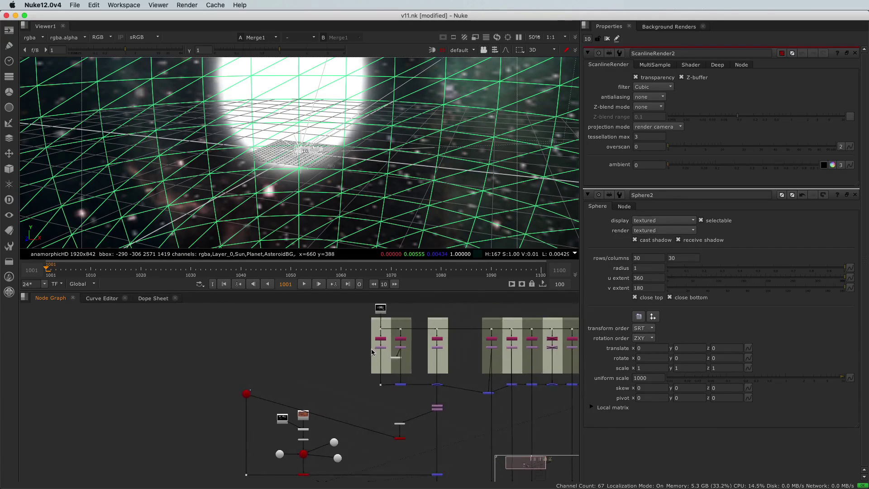
{"action": "left_click_drag", "start_coordinate": [324, 333], "coordinate": [420, 440]}
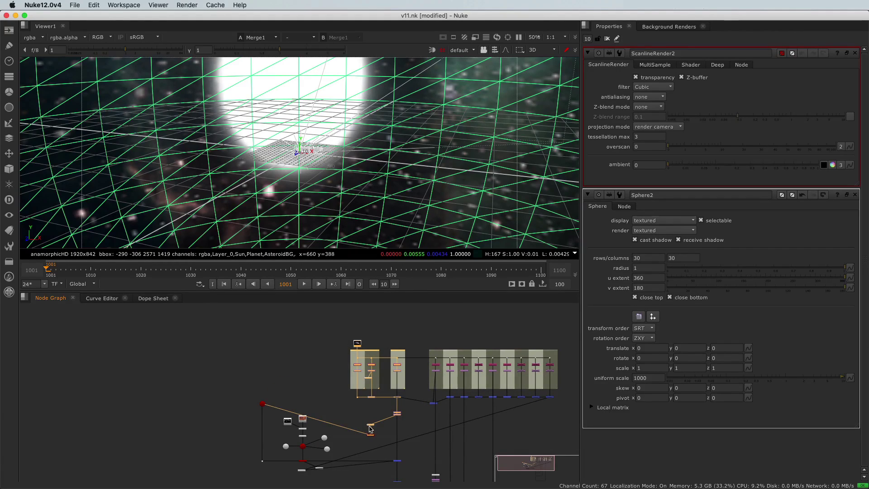
{"action": "left_click_drag", "start_coordinate": [371, 426], "coordinate": [371, 395]}
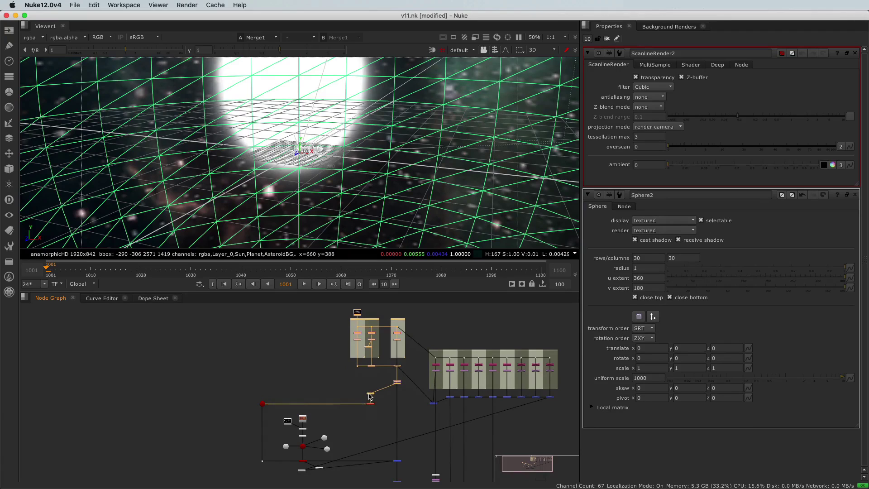
{"action": "scroll", "coordinate": [370, 406], "scroll_direction": "up", "scroll_amount": 3}
{"action": "scroll", "coordinate": [370, 406], "scroll_direction": "up", "scroll_amount": 2}
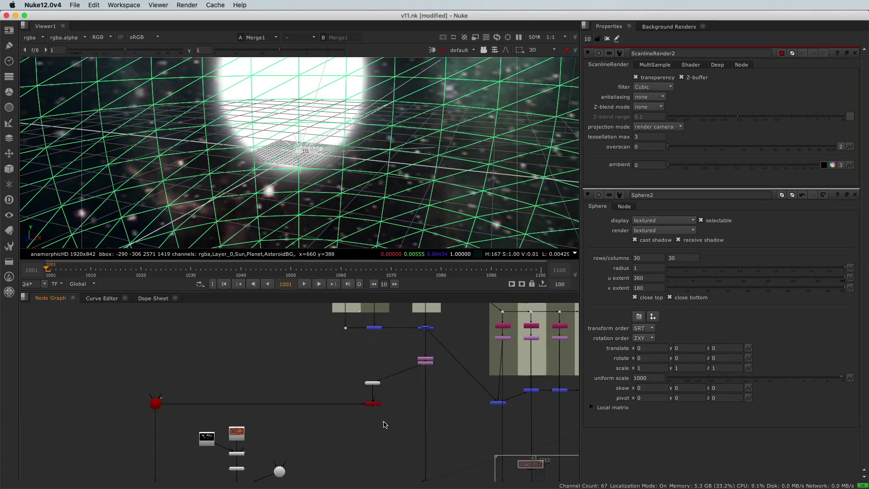
{"action": "scroll", "coordinate": [373, 401], "scroll_direction": "up", "scroll_amount": 2}
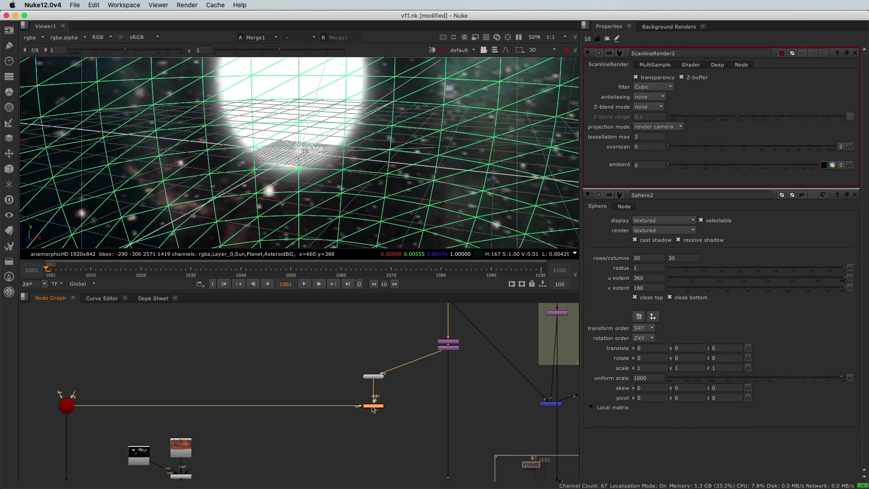
View the ScanlineRender2 output as a flat 2D image.
{"action": "scroll", "coordinate": [373, 409], "scroll_direction": "up", "scroll_amount": 4}
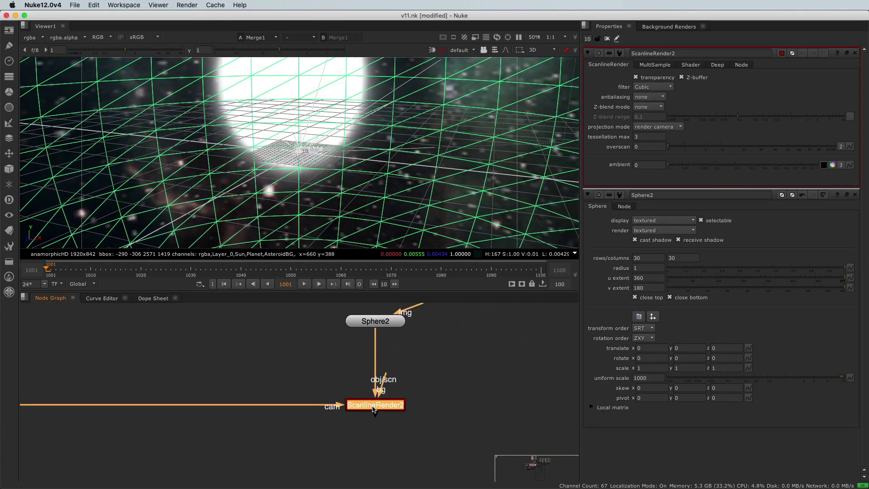
{"action": "key", "text": "1"}
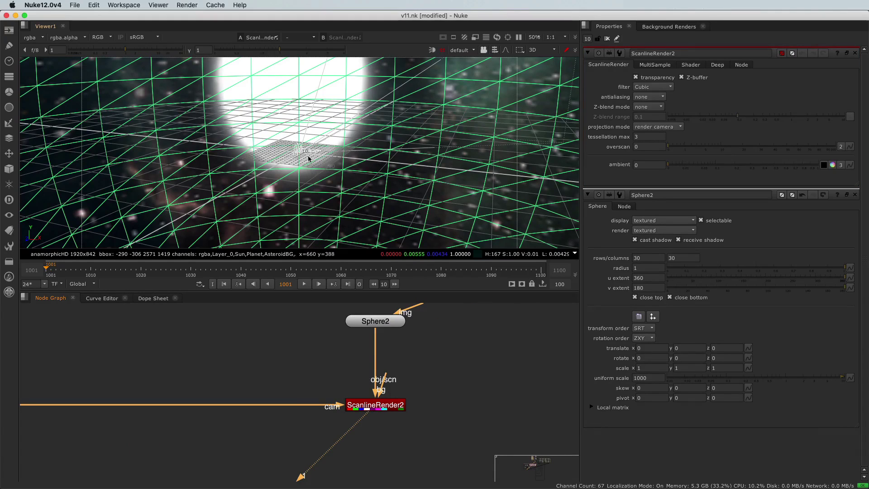
{"action": "key", "text": "Tab"}
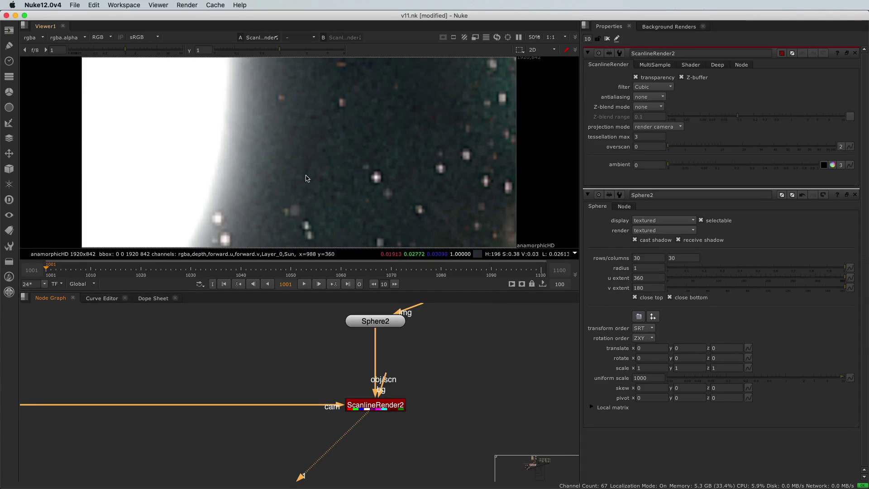
Play the sphere render, scrub to frame 1100, then view Reformat1.
{"action": "scroll", "coordinate": [307, 179], "scroll_direction": "down", "scroll_amount": 3}
{"action": "scroll", "coordinate": [320, 361], "scroll_direction": "down", "scroll_amount": 5}
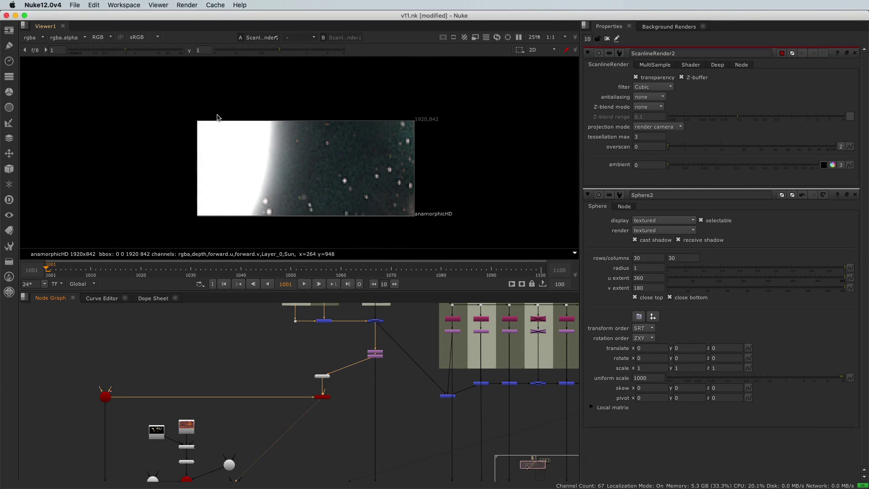
{"action": "left_click", "coordinate": [238, 270]}
{"action": "key", "text": "l"}
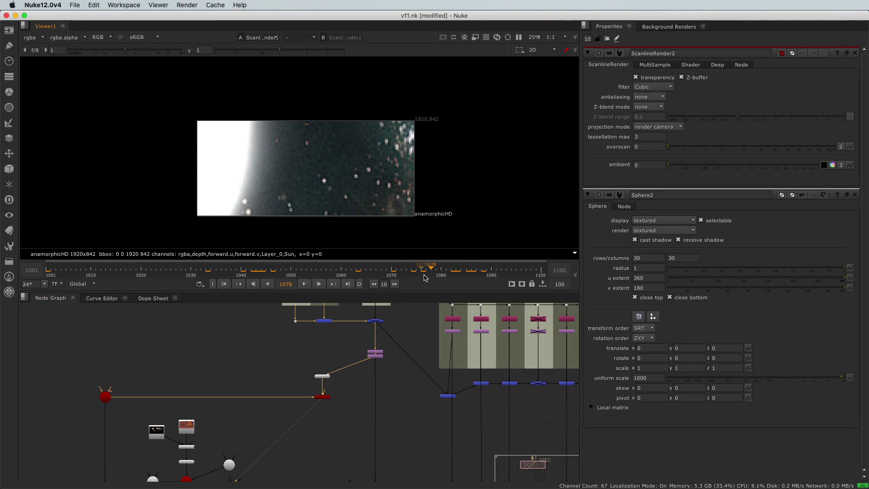
{"action": "left_click_drag", "start_coordinate": [443, 275], "coordinate": [541, 274]}
{"action": "scroll", "coordinate": [359, 368], "scroll_direction": "up", "scroll_amount": 5}
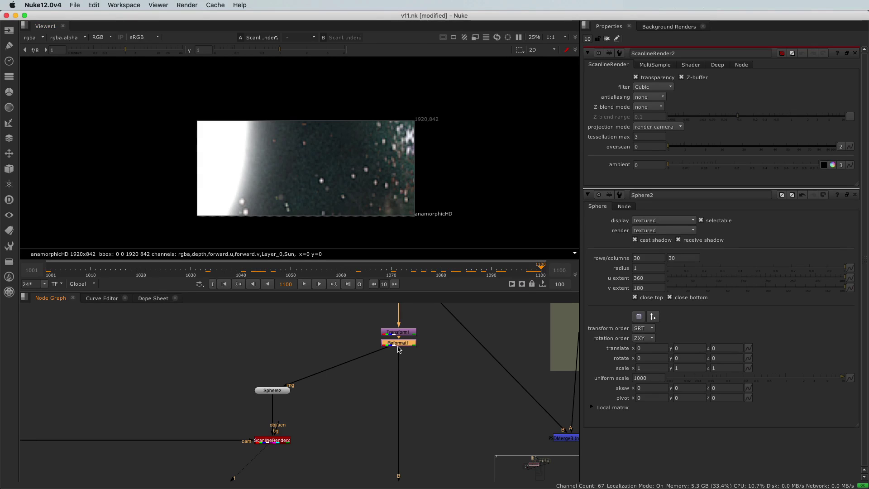
{"action": "key", "text": "1"}
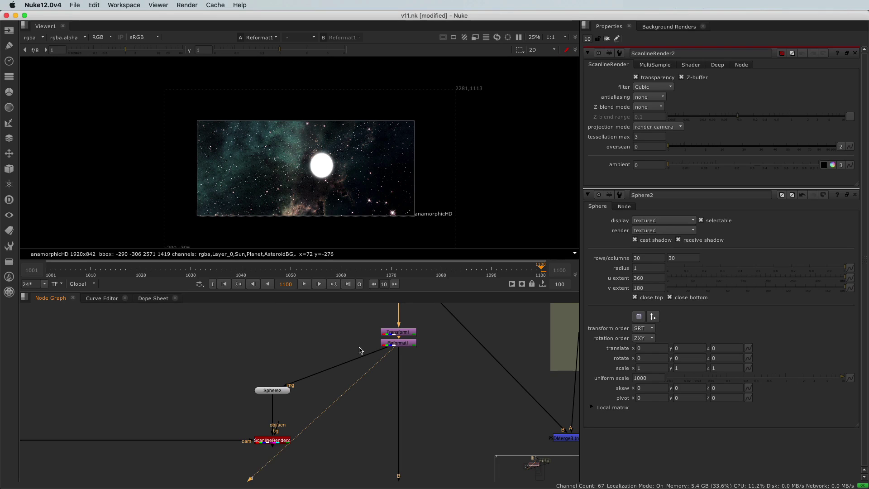
{"action": "scroll", "coordinate": [358, 371], "scroll_direction": "down", "scroll_amount": 5}
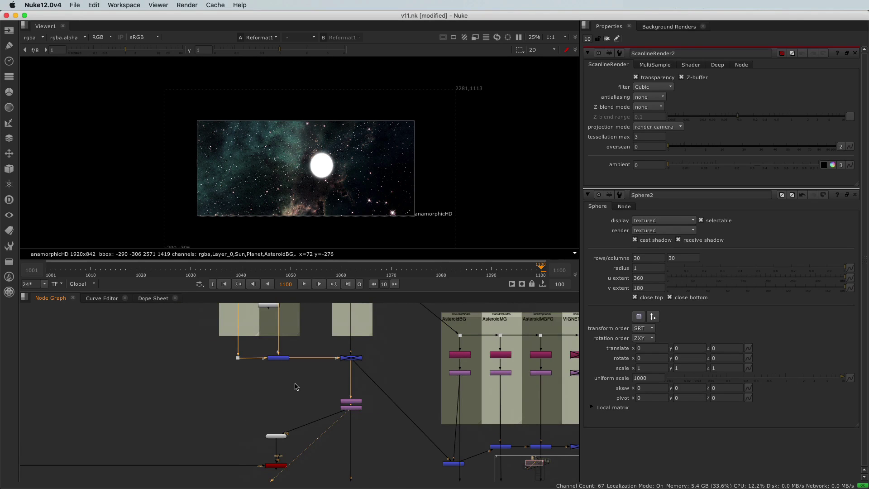
{"action": "middle_click_drag", "start_coordinate": [303, 413], "coordinate": [309, 386]}
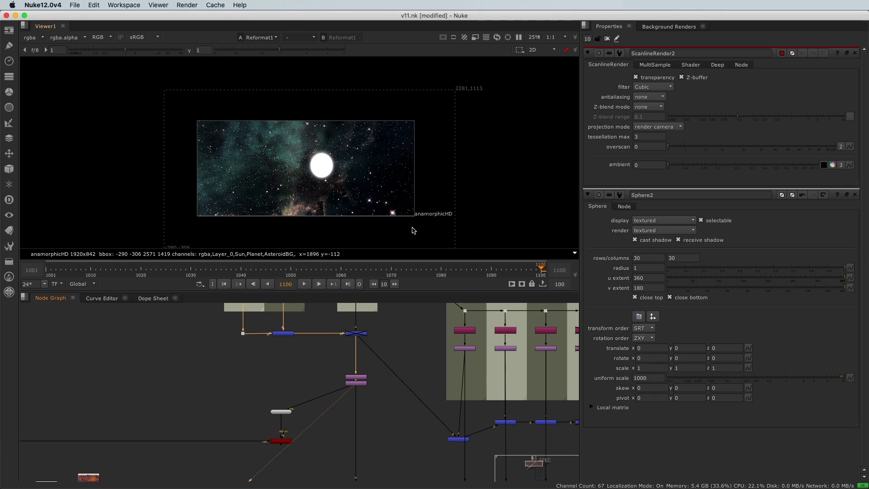
{"action": "scroll", "coordinate": [299, 400], "scroll_direction": "up", "scroll_amount": 5}
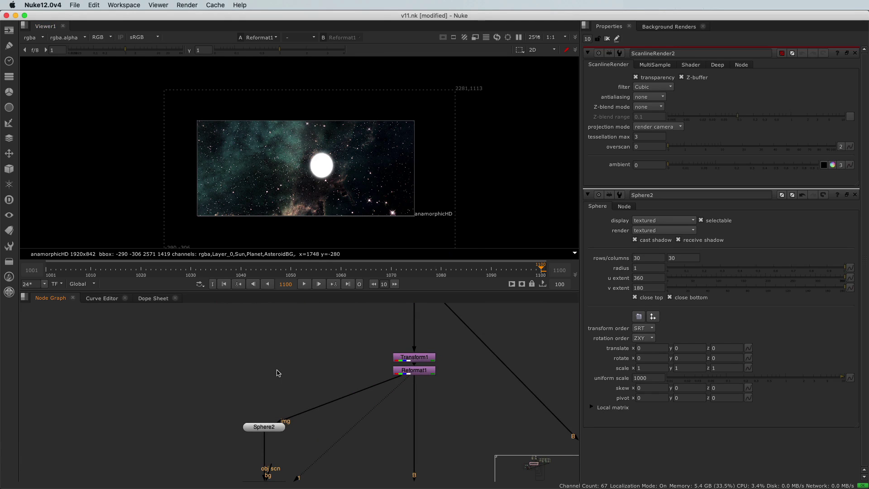
Create a Project3D1 node and insert it between Reformat1 and Sphere2.
{"action": "key", "text": "Tab"}
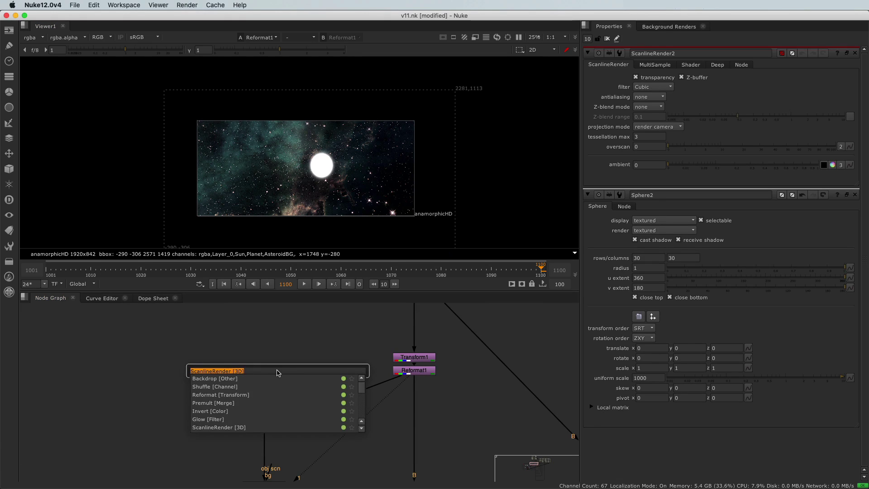
{"action": "type", "text": "proje"}
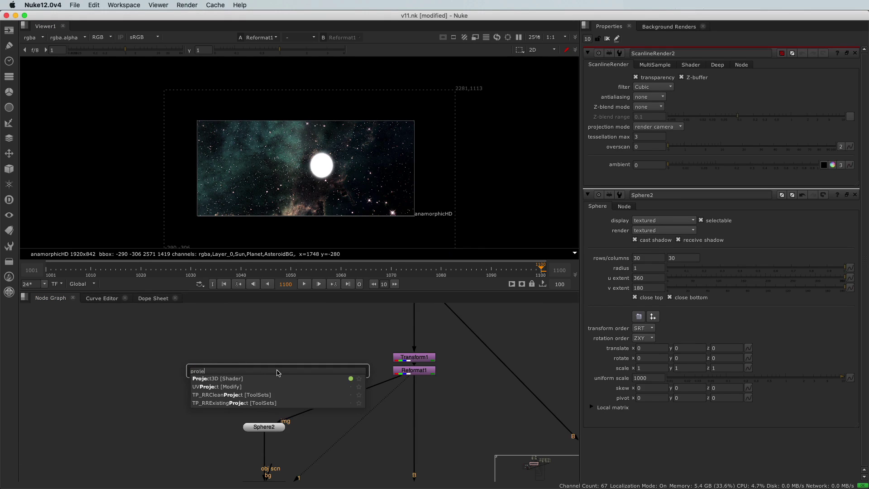
{"action": "type", "text": "ct3D"}
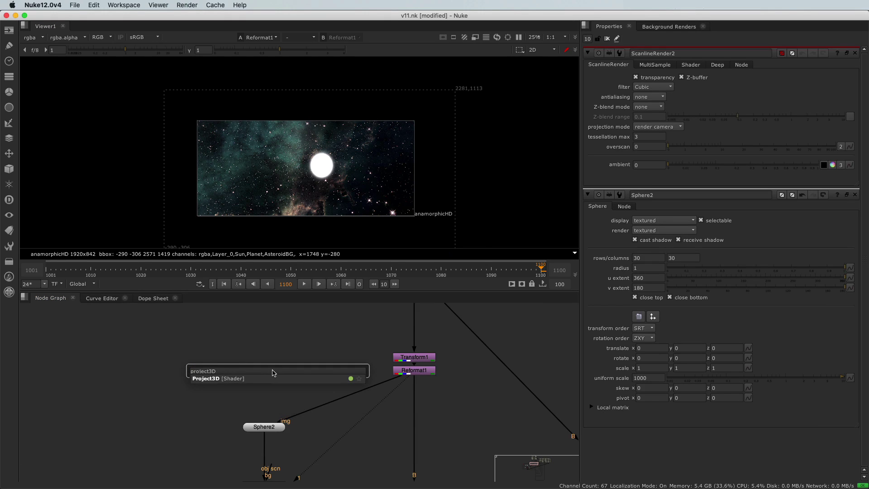
{"action": "key", "text": "Return"}
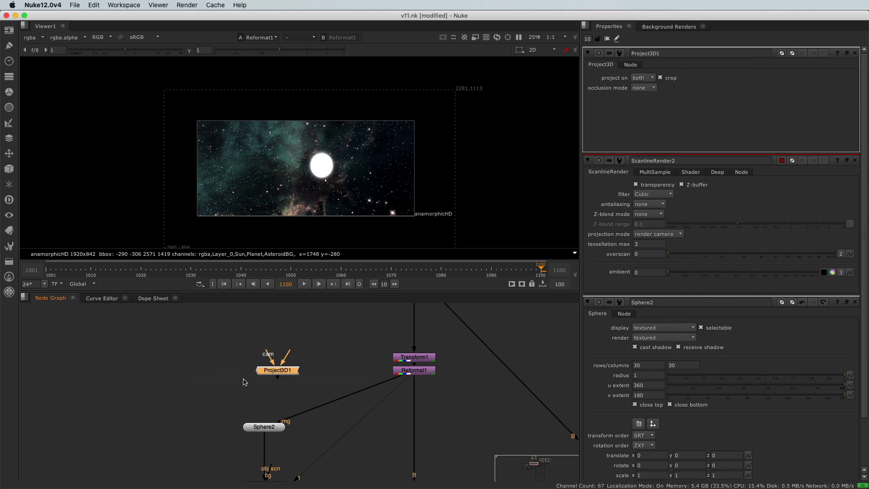
{"action": "left_click", "coordinate": [9, 172]}
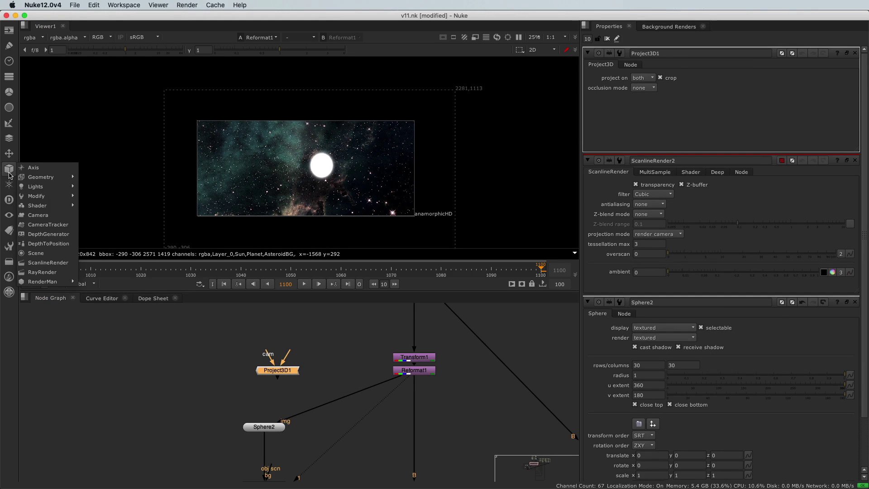
{"action": "mouse_move", "coordinate": [50, 205]}
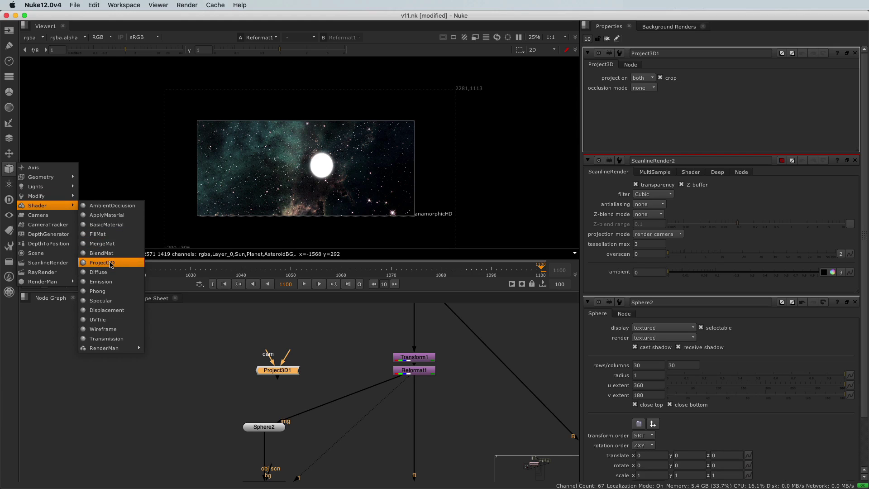
{"action": "left_click", "coordinate": [278, 387]}
{"action": "left_click_drag", "start_coordinate": [282, 374], "coordinate": [272, 404]}
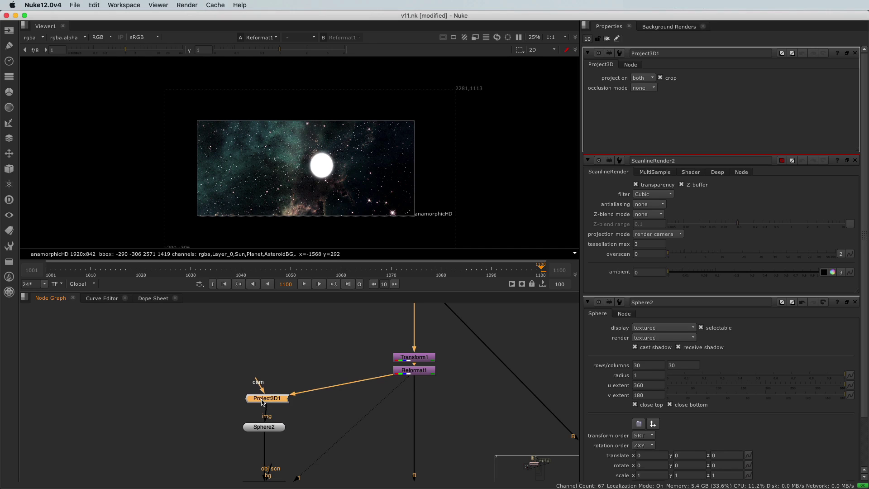
Wire Project3D1's cam input to the red camera node.
{"action": "scroll", "coordinate": [220, 413], "scroll_direction": "down", "scroll_amount": 5}
{"action": "scroll", "coordinate": [232, 408], "scroll_direction": "up", "scroll_amount": 2}
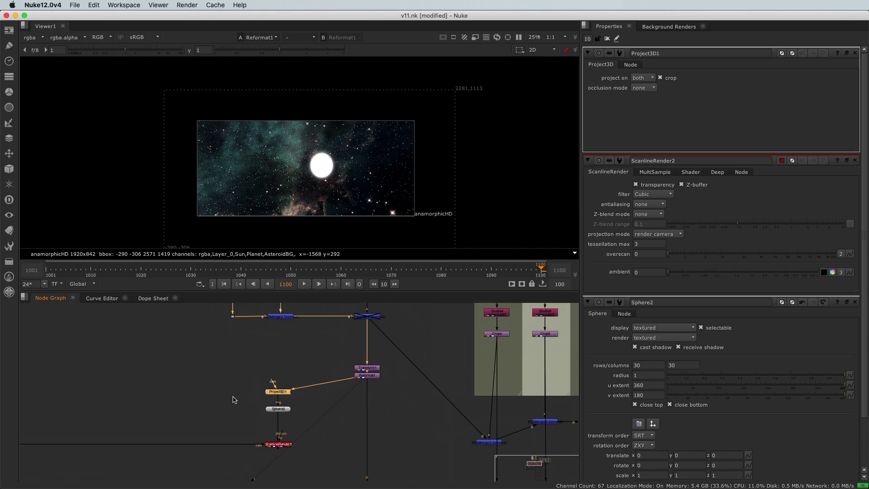
{"action": "scroll", "coordinate": [272, 398], "scroll_direction": "up", "scroll_amount": 2}
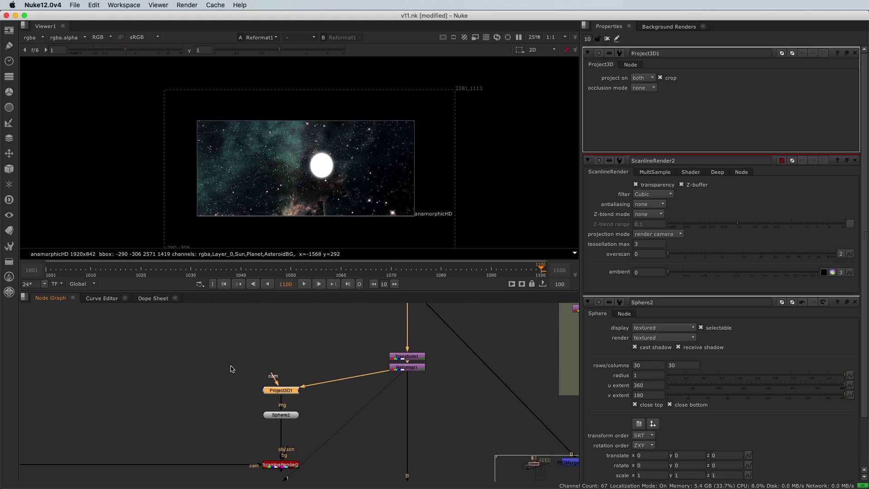
{"action": "scroll", "coordinate": [231, 368], "scroll_direction": "down", "scroll_amount": 2}
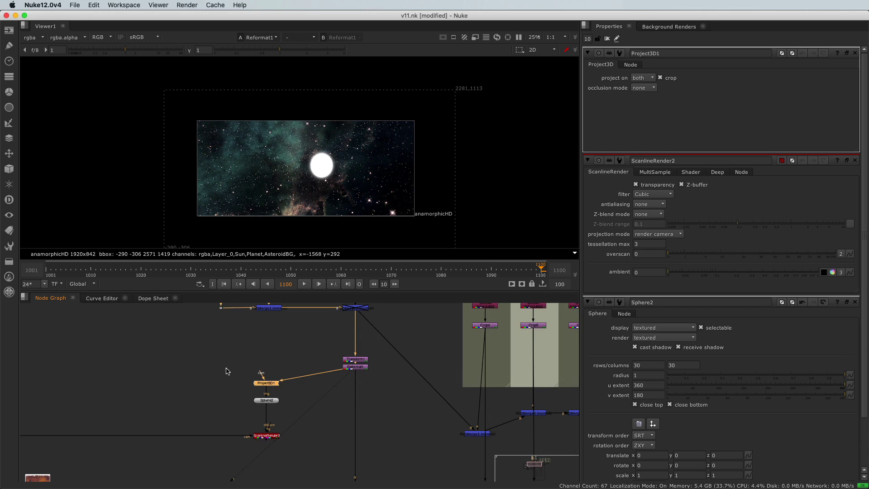
{"action": "middle_click_drag", "start_coordinate": [226, 371], "coordinate": [282, 378]}
{"action": "scroll", "coordinate": [295, 382], "scroll_direction": "down", "scroll_amount": 2}
{"action": "scroll", "coordinate": [285, 387], "scroll_direction": "up", "scroll_amount": 2}
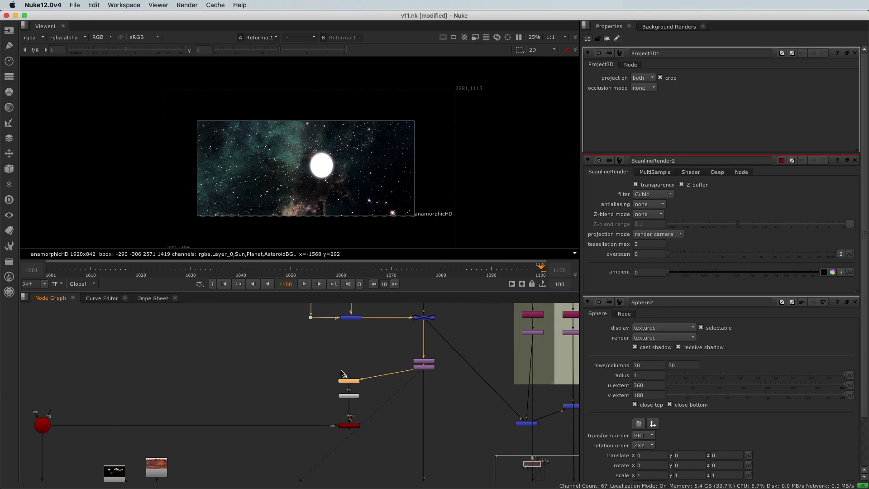
{"action": "left_click_drag", "start_coordinate": [342, 373], "coordinate": [45, 429]}
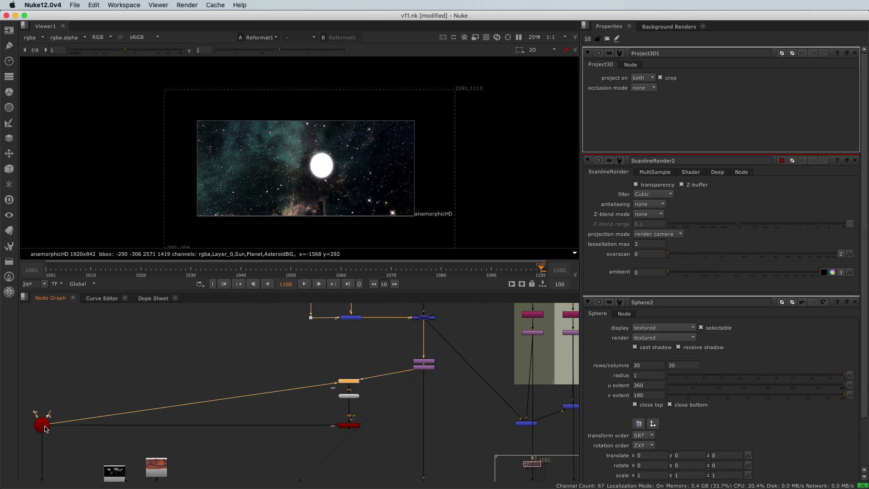
View the ScanlineRender2 output, then select Reformat1.
{"action": "scroll", "coordinate": [349, 383], "scroll_direction": "up", "scroll_amount": 5}
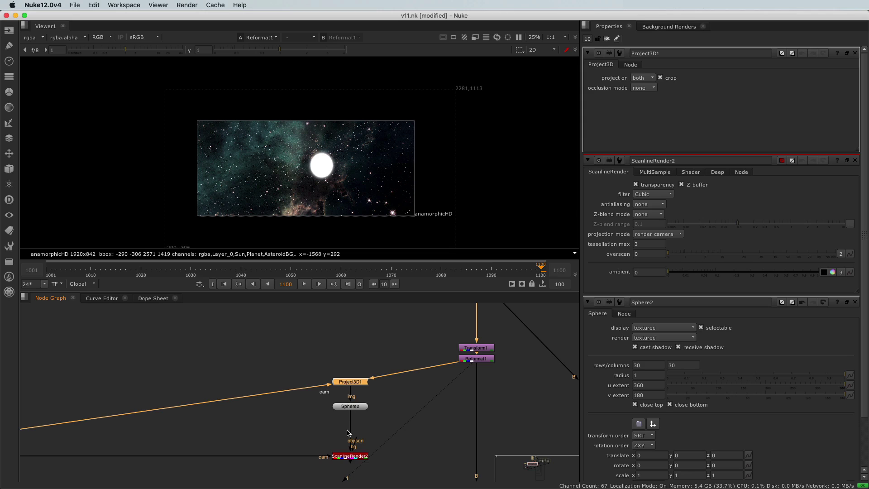
{"action": "left_click", "coordinate": [351, 458]}
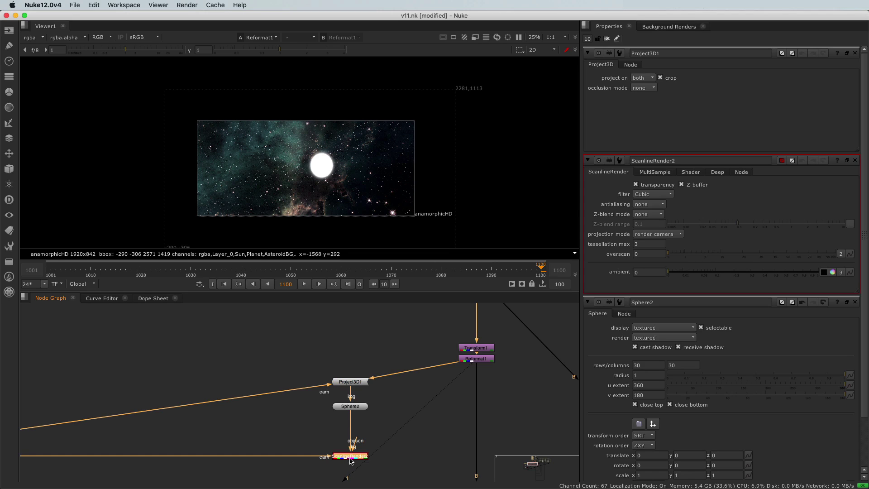
{"action": "key", "text": "1"}
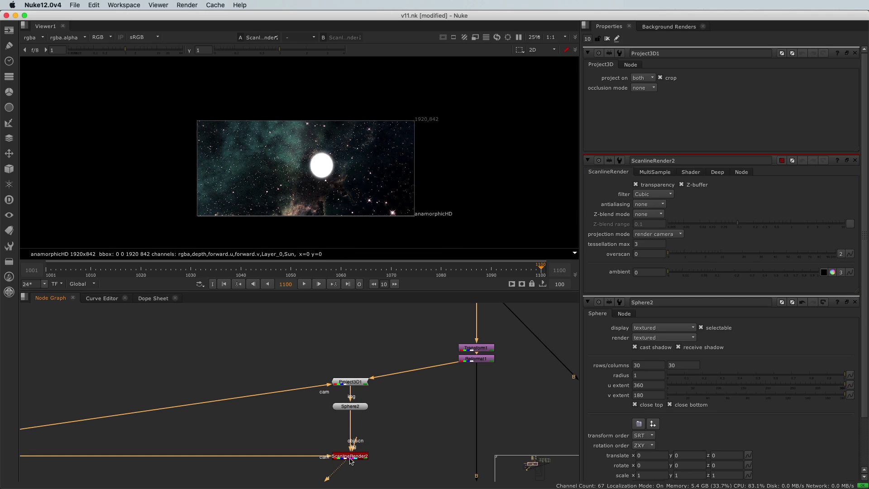
{"action": "left_click", "coordinate": [483, 361]}
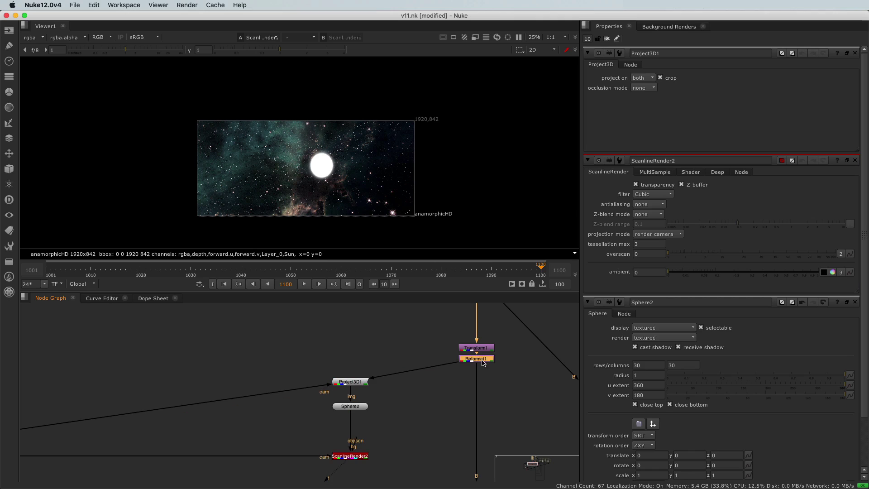
Compare Reformat1 and ScanlineRender2 on viewer input 2, scrub to frame 1064, then select Sphere2.
{"action": "key", "text": "2"}
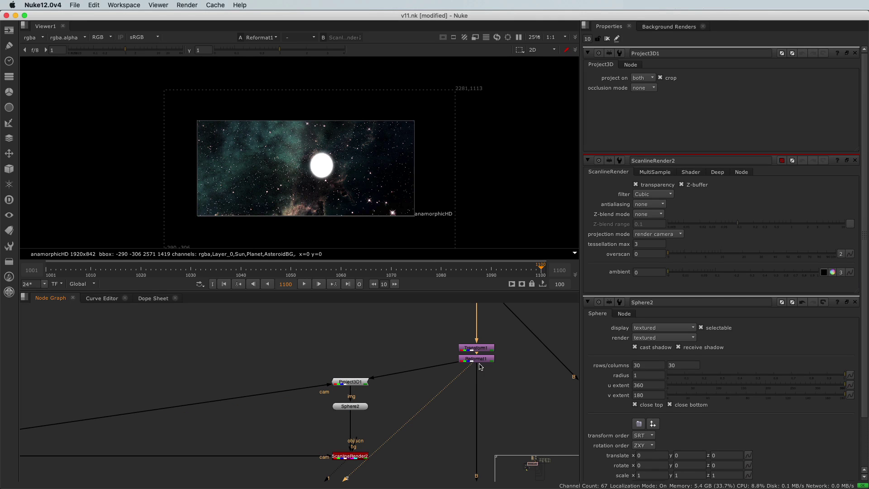
{"action": "left_click", "coordinate": [360, 455]}
{"action": "key", "text": "2"}
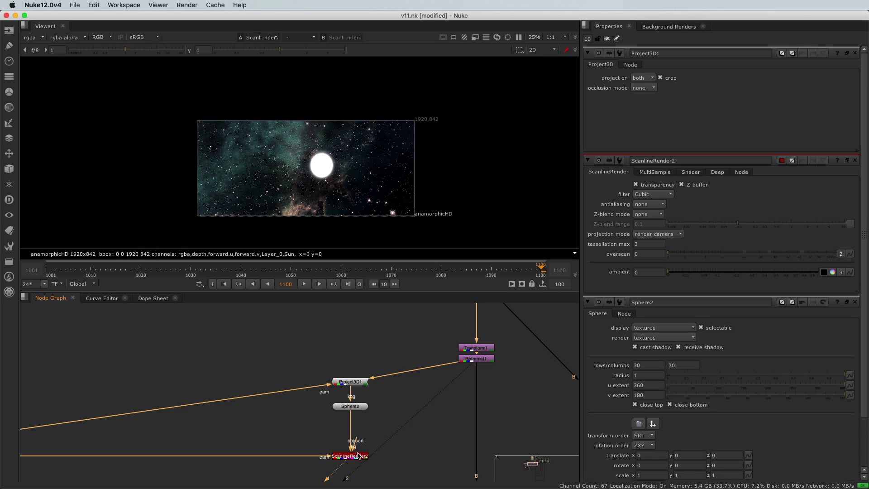
{"action": "left_click_drag", "start_coordinate": [500, 267], "coordinate": [239, 266]}
{"action": "left_click", "coordinate": [356, 409]}
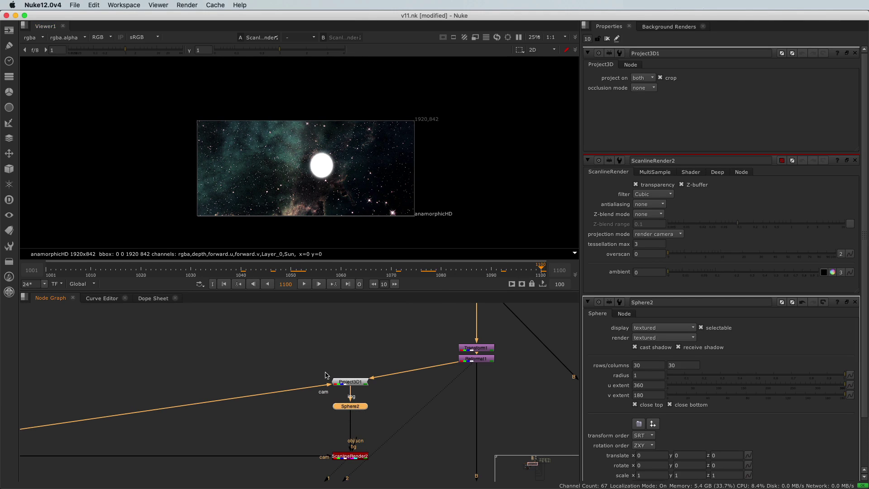
{"action": "key", "text": "1"}
{"action": "left_click", "coordinate": [292, 384]}
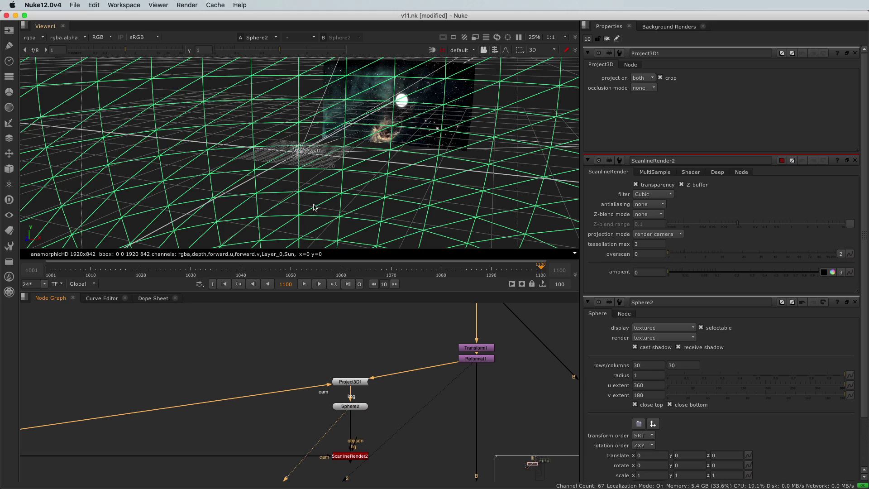
{"action": "left_click_drag", "start_coordinate": [315, 207], "coordinate": [293, 157], "text": "ctrl"}
{"action": "left_click", "coordinate": [345, 385]}
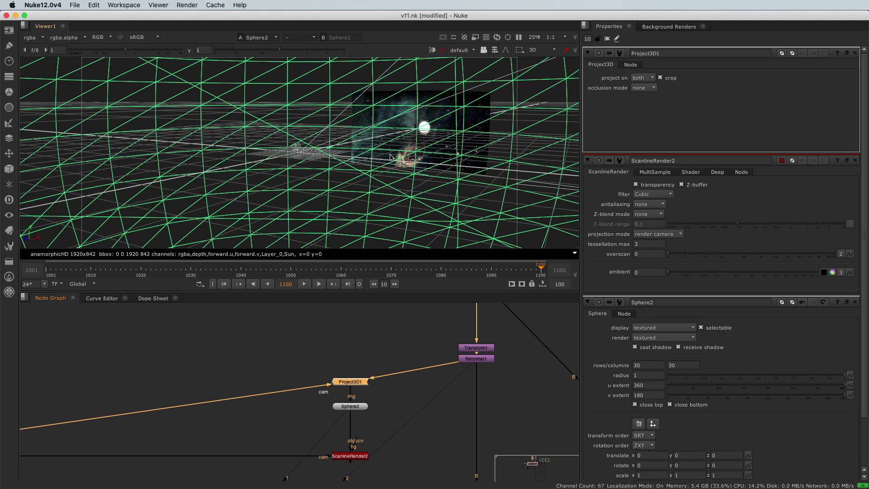
{"action": "left_click", "coordinate": [385, 352]}
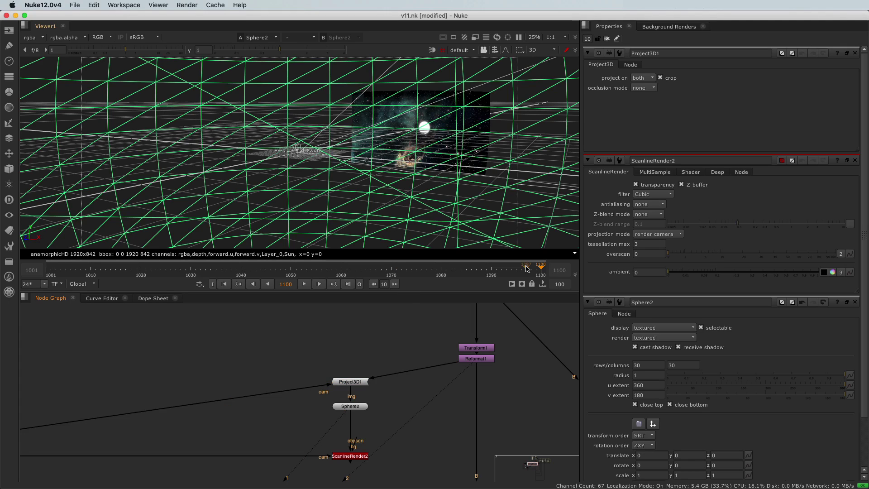
{"action": "left_click_drag", "start_coordinate": [526, 271], "coordinate": [176, 272]}
{"action": "scroll", "coordinate": [364, 410], "scroll_direction": "down", "scroll_amount": 3}
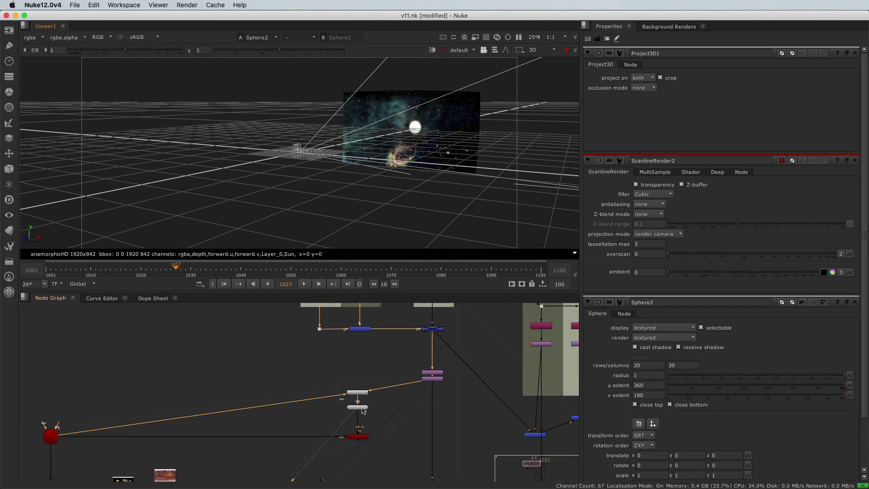
{"action": "left_click", "coordinate": [49, 437]}
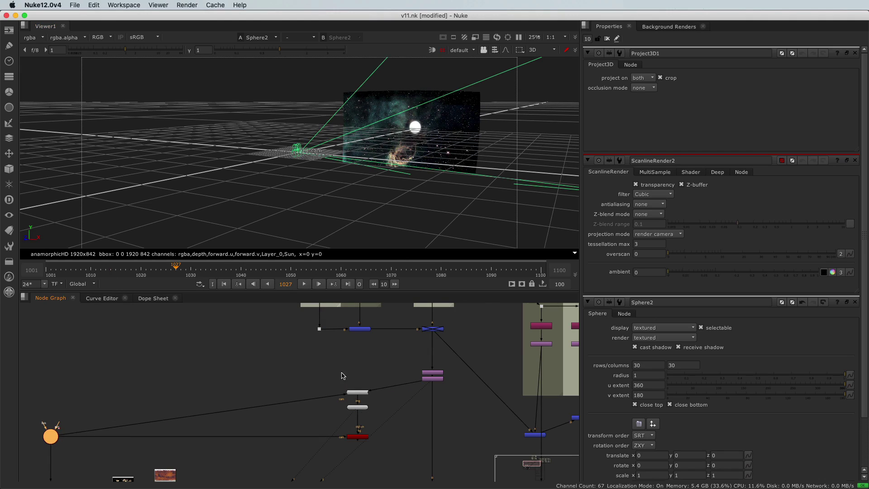
{"action": "left_click_drag", "start_coordinate": [172, 274], "coordinate": [405, 275]}
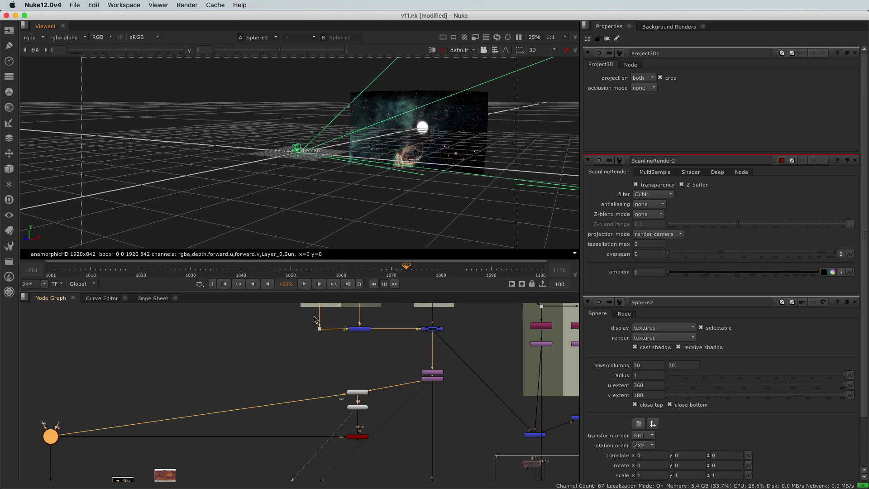
{"action": "left_click_drag", "start_coordinate": [339, 432], "coordinate": [382, 451]}
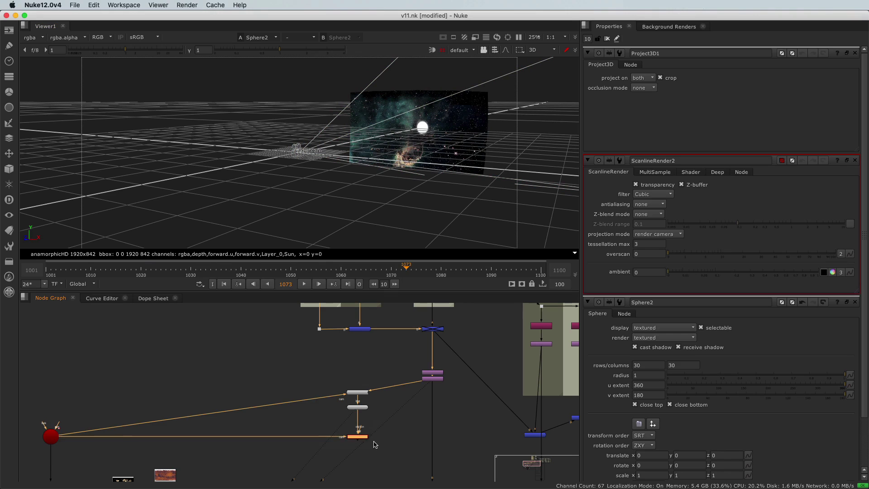
{"action": "key", "text": "j"}
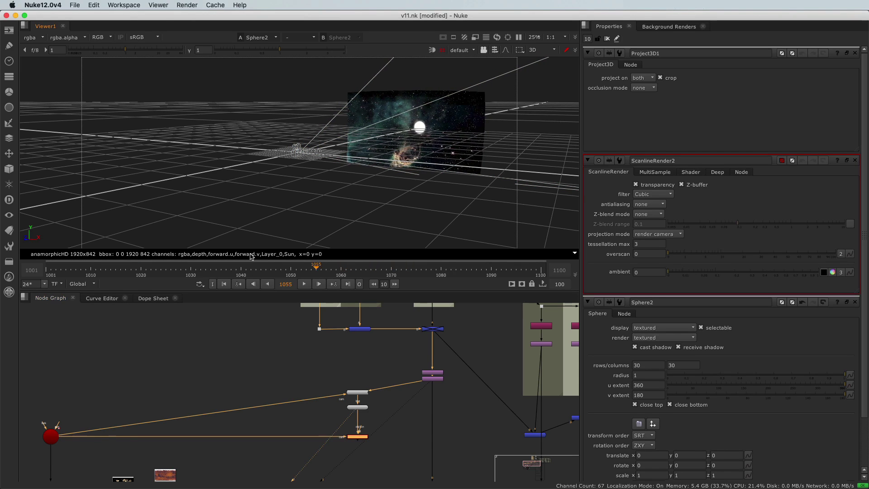
{"action": "left_click_drag", "start_coordinate": [247, 264], "coordinate": [480, 276]}
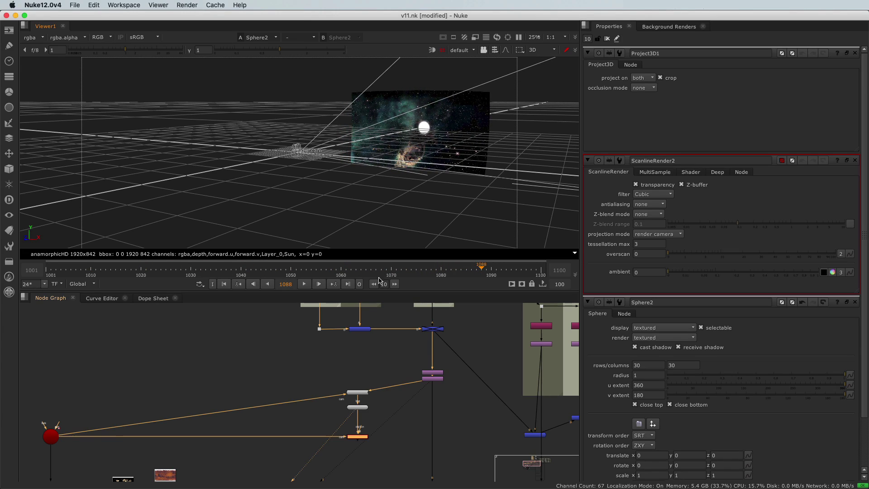
{"action": "left_click", "coordinate": [492, 268]}
{"action": "left_click_drag", "start_coordinate": [493, 268], "coordinate": [541, 269]}
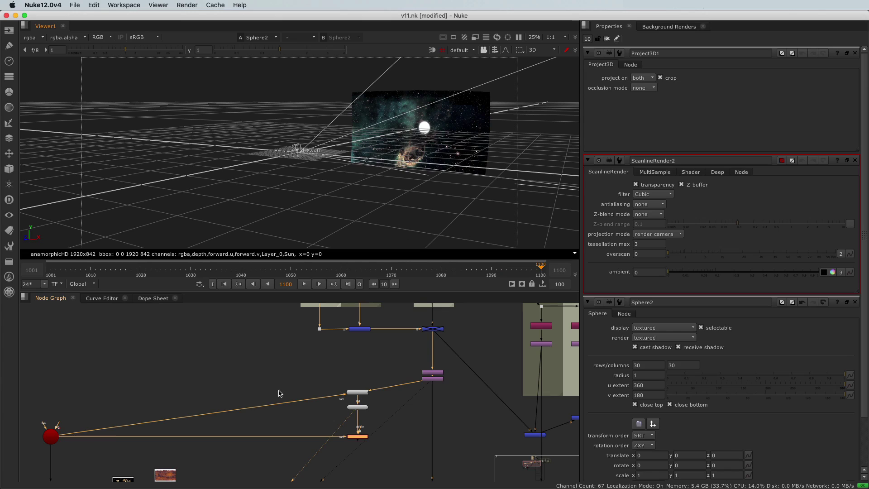
{"action": "scroll", "coordinate": [322, 408], "scroll_direction": "up", "scroll_amount": 3}
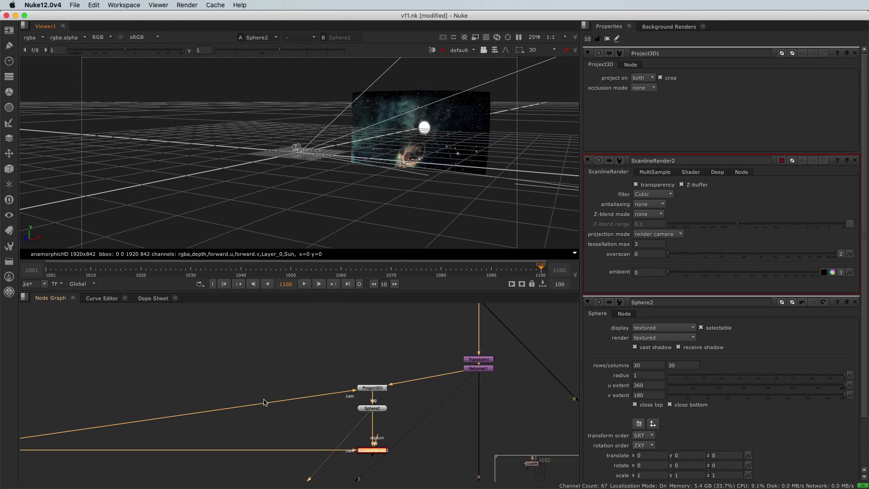
{"action": "middle_click_drag", "start_coordinate": [166, 395], "coordinate": [203, 381]}
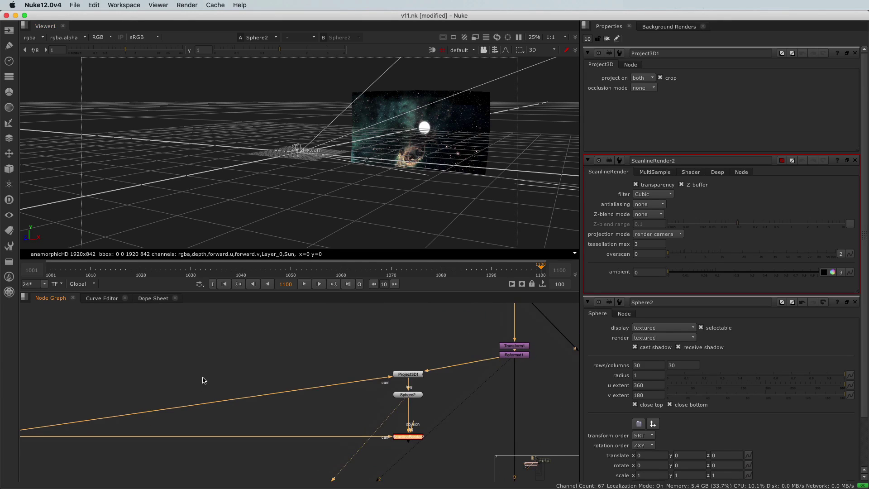
{"action": "left_click", "coordinate": [282, 372]}
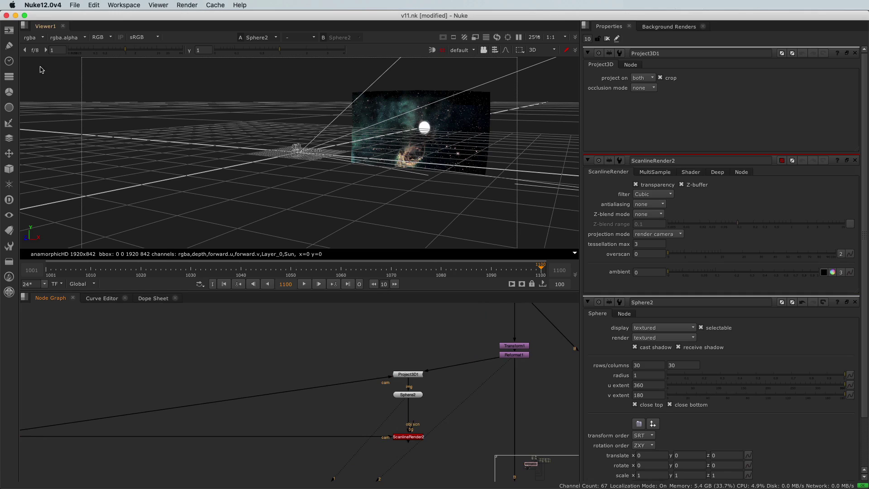
Insert a FrameHold on Project3D1's camera input with first frame set to 1100.
{"action": "left_click", "coordinate": [9, 61]}
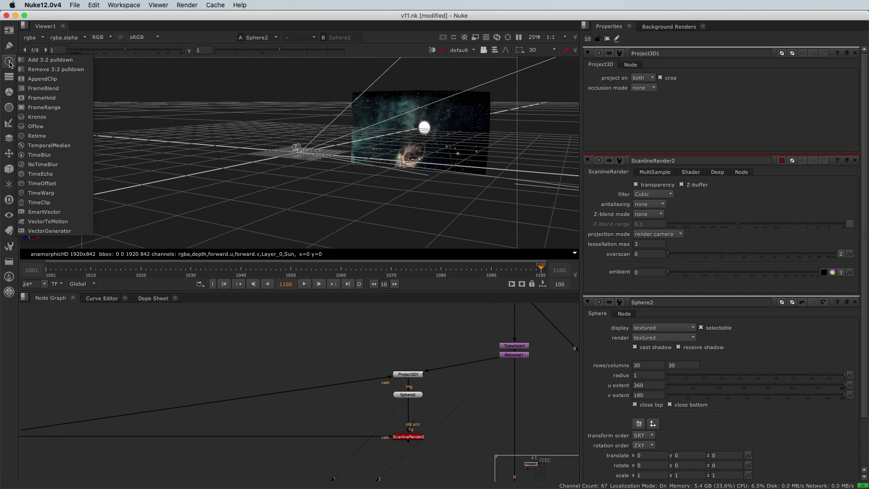
{"action": "left_click", "coordinate": [43, 99]}
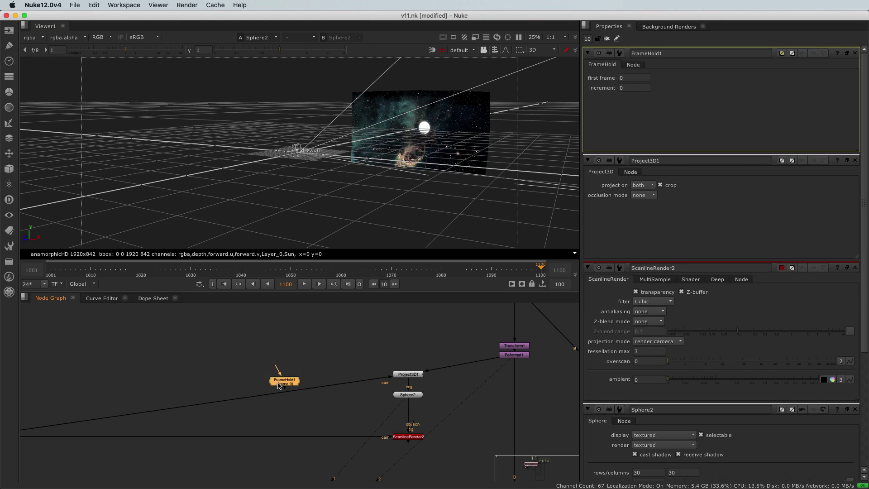
{"action": "left_click", "coordinate": [280, 397]}
{"action": "left_click_drag", "start_coordinate": [280, 396], "coordinate": [283, 377]}
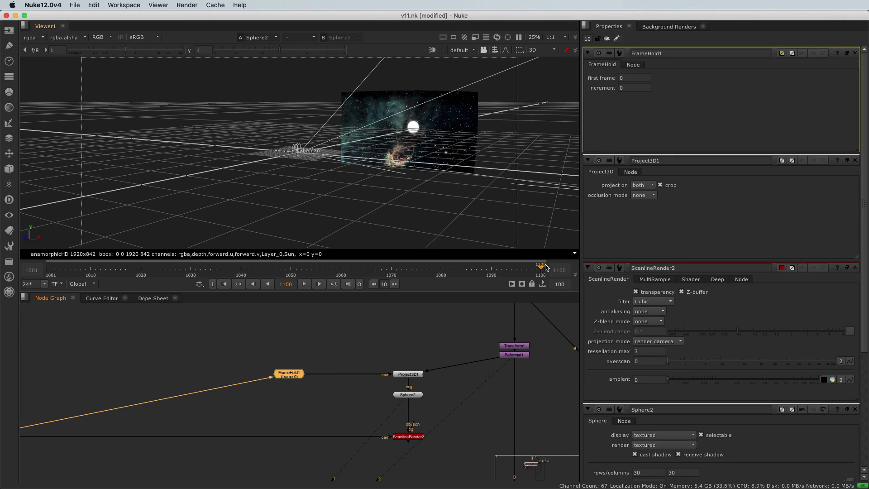
{"action": "left_click", "coordinate": [635, 77]}
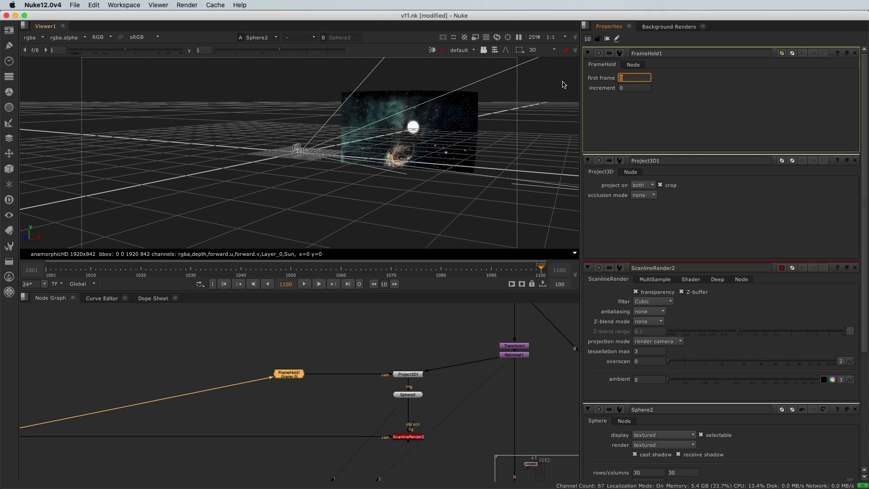
{"action": "type", "text": "1100"}
{"action": "key", "text": "Return"}
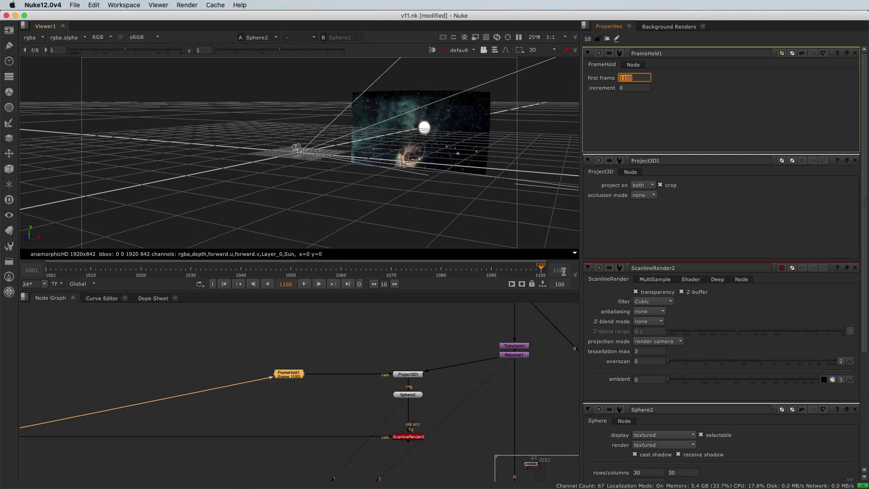
Scrub frames 1046, 1085 and 1043 with the camera selected to check its frustum stays held.
{"action": "left_click_drag", "start_coordinate": [533, 272], "coordinate": [270, 272]}
{"action": "left_click", "coordinate": [344, 404]}
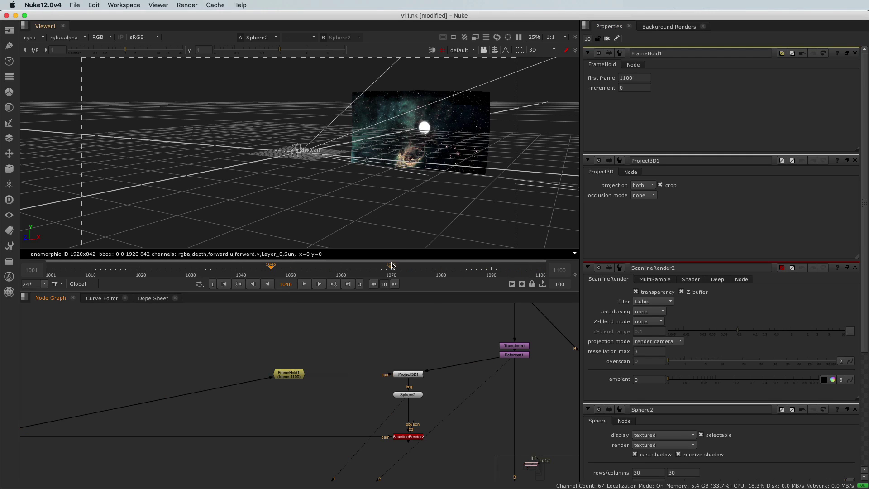
{"action": "left_click_drag", "start_coordinate": [391, 266], "coordinate": [466, 267]}
{"action": "scroll", "coordinate": [302, 422], "scroll_direction": "down", "scroll_amount": 3}
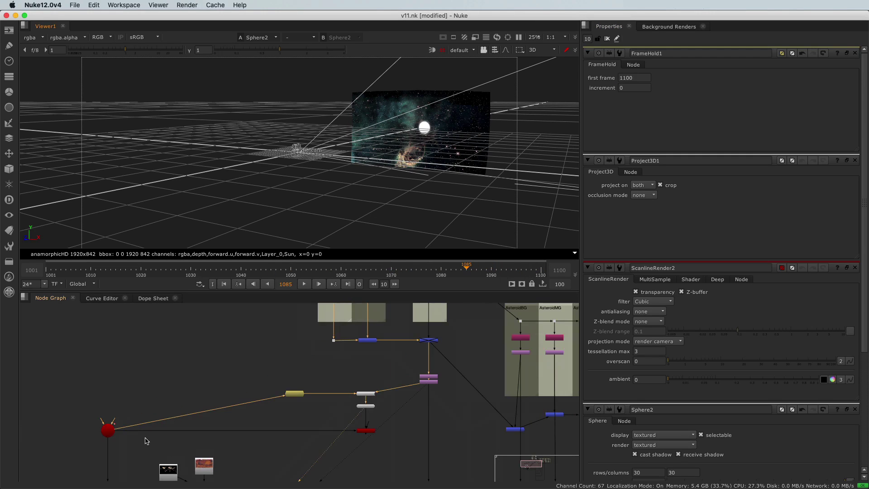
{"action": "left_click", "coordinate": [108, 432]}
{"action": "left_click_drag", "start_coordinate": [466, 267], "coordinate": [256, 267]}
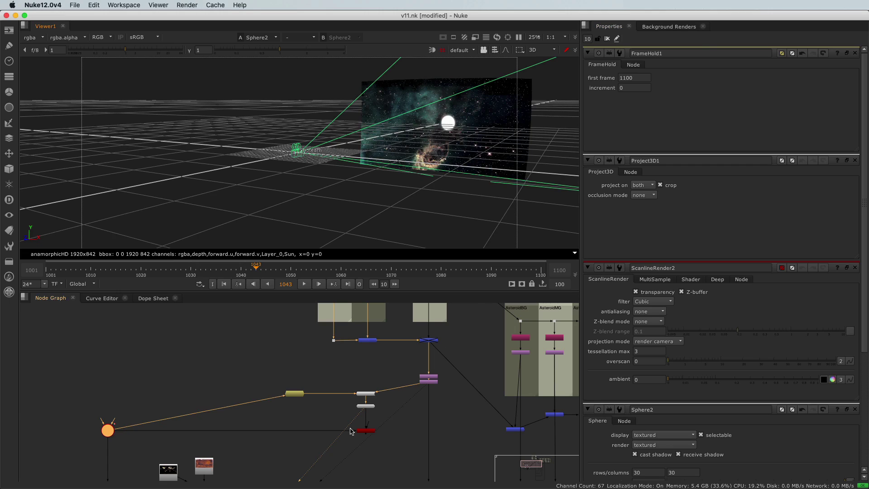
{"action": "scroll", "coordinate": [351, 431], "scroll_direction": "up", "scroll_amount": 5}
View ScanlineRender2's output in the viewer's flat 2D mode.
{"action": "left_click_drag", "start_coordinate": [346, 412], "coordinate": [424, 445]}
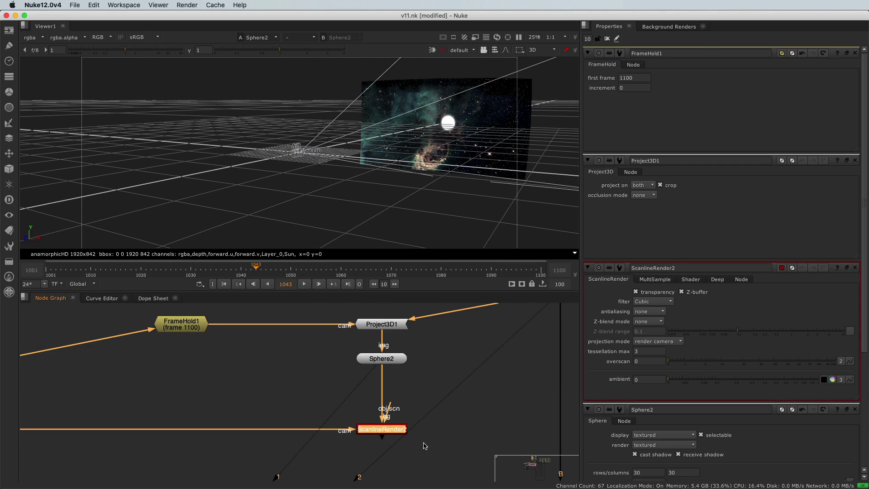
{"action": "key", "text": "1"}
{"action": "left_click", "coordinate": [406, 446]}
{"action": "key", "text": "Tab"}
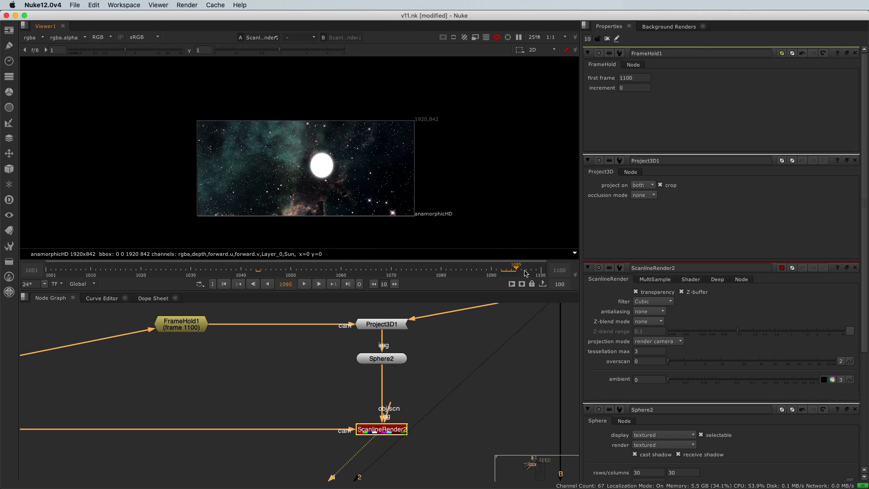
Scrub the render through frames 1073 to 1089, then back to 1027.
{"action": "left_click", "coordinate": [405, 270]}
{"action": "left_click_drag", "start_coordinate": [397, 266], "coordinate": [164, 277]}
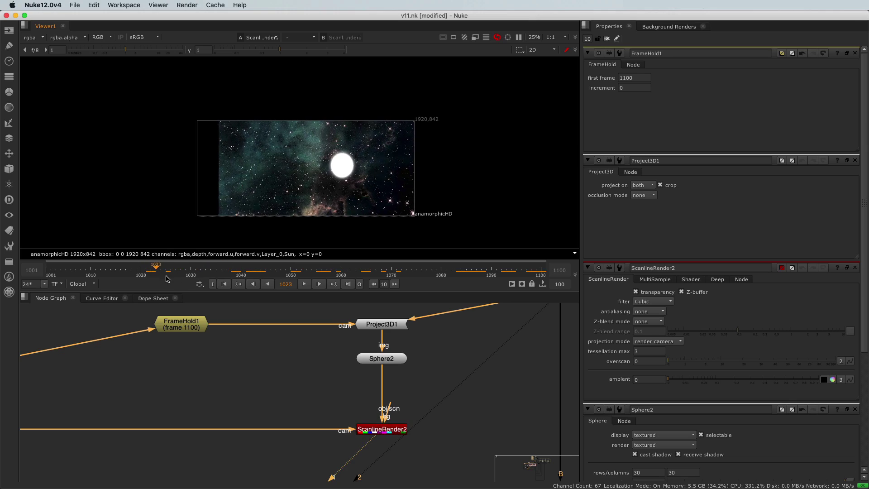
{"action": "left_click_drag", "start_coordinate": [320, 275], "coordinate": [445, 277]}
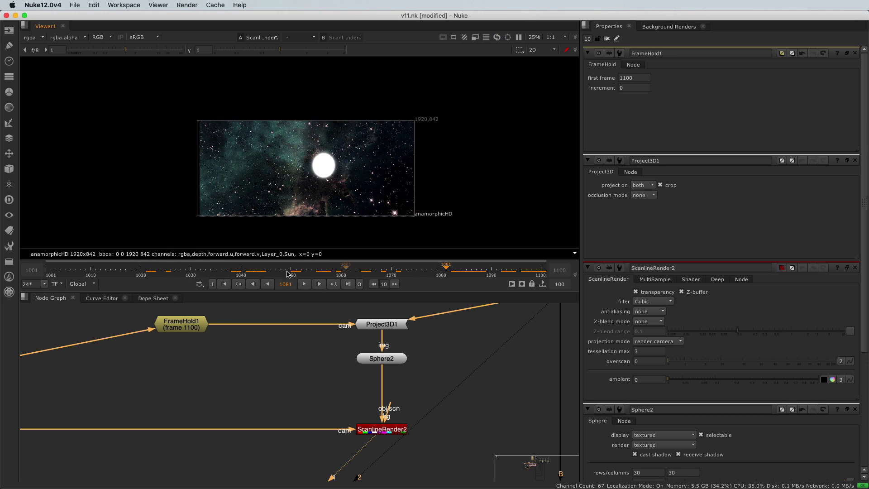
{"action": "left_click_drag", "start_coordinate": [289, 275], "coordinate": [175, 275]}
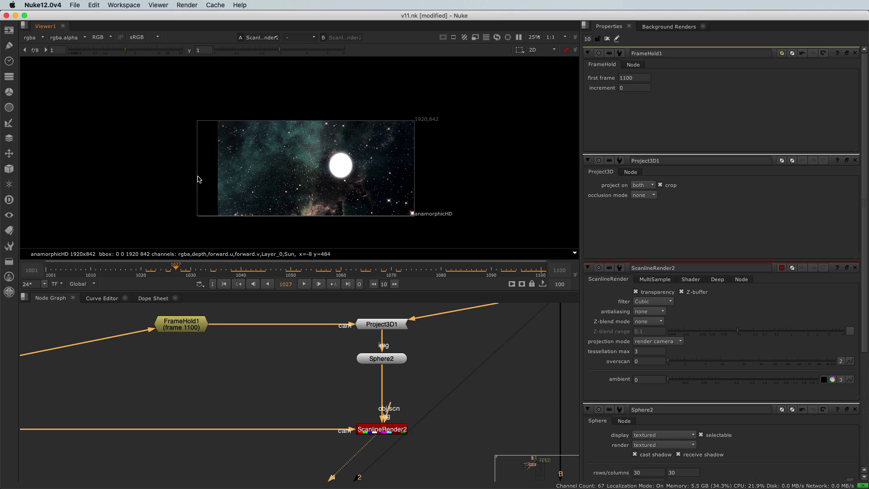
{"action": "scroll", "coordinate": [291, 360], "scroll_direction": "down", "scroll_amount": 3}
Compare the Reformat1 output with ScanlineRender2's render in the viewer.
{"action": "middle_click_drag", "start_coordinate": [291, 360], "coordinate": [264, 389]}
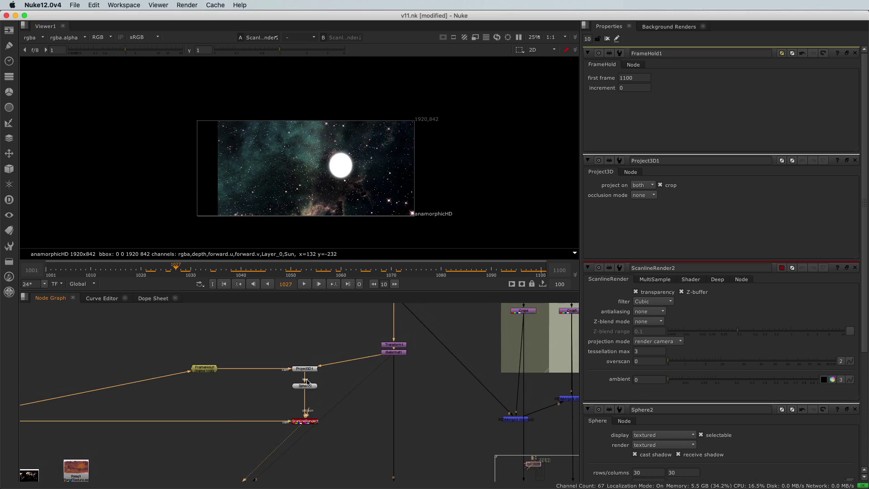
{"action": "scroll", "coordinate": [395, 358], "scroll_direction": "up", "scroll_amount": 3}
{"action": "left_click", "coordinate": [362, 351]}
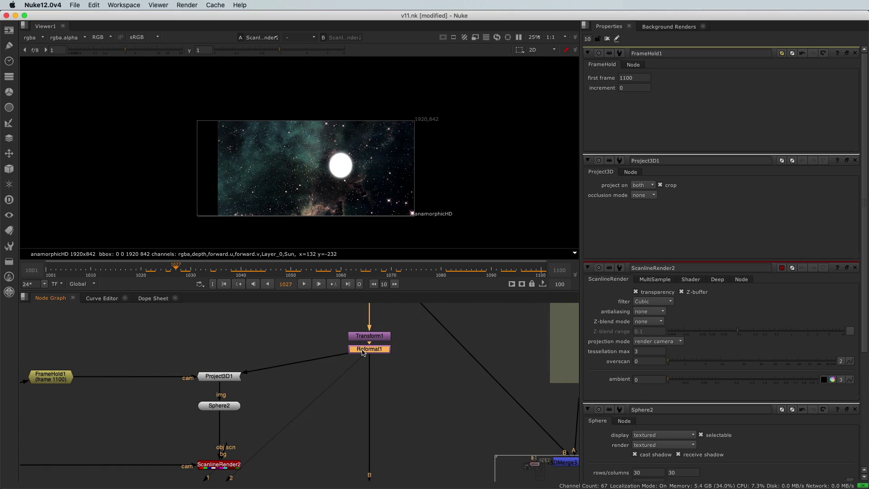
{"action": "key", "text": "1"}
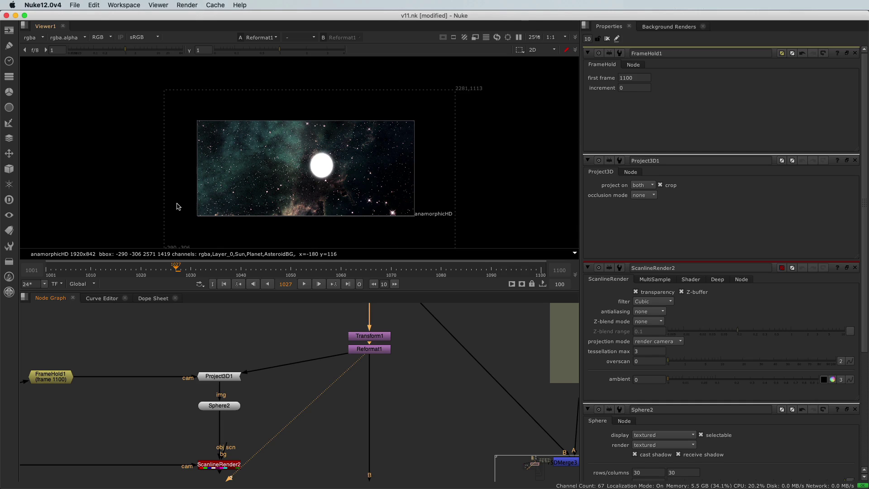
{"action": "middle_click_drag", "start_coordinate": [187, 442], "coordinate": [212, 414]}
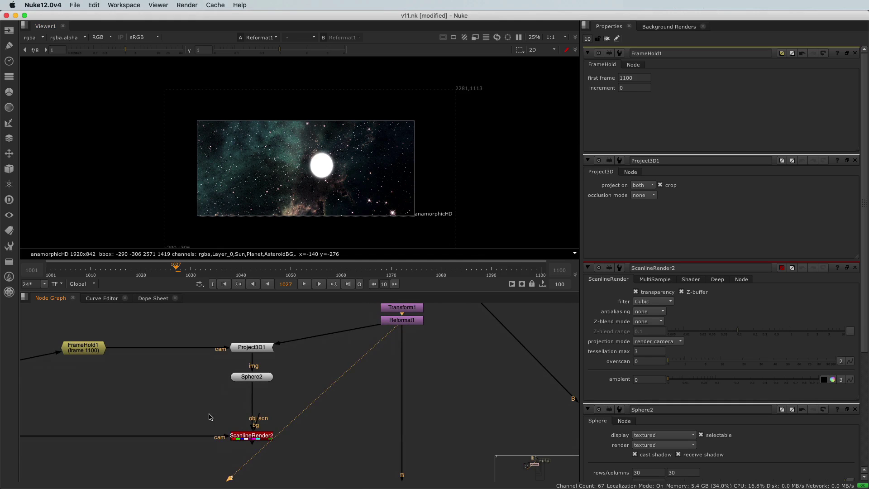
{"action": "left_click_drag", "start_coordinate": [210, 412], "coordinate": [290, 457]}
{"action": "key", "text": "1"}
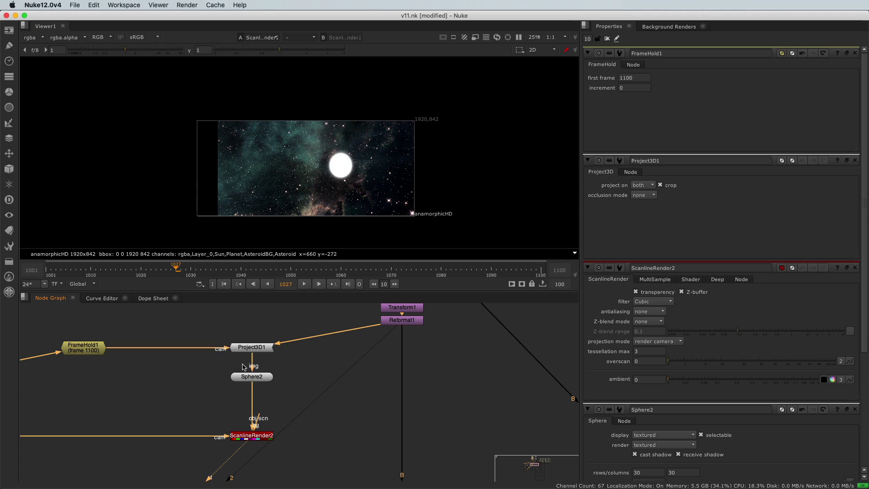
Untick crop in Project3D1's properties and play the shot to confirm full-frame sky.
{"action": "left_click", "coordinate": [253, 347]}
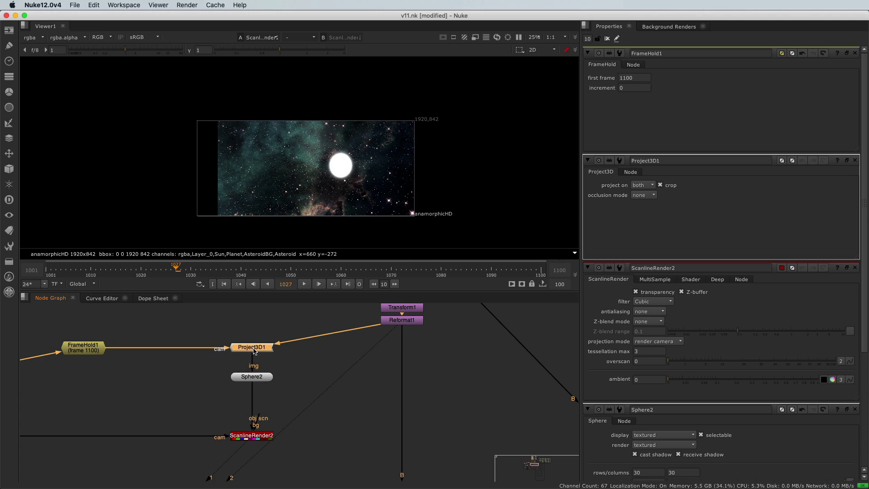
{"action": "double_click", "coordinate": [253, 350]}
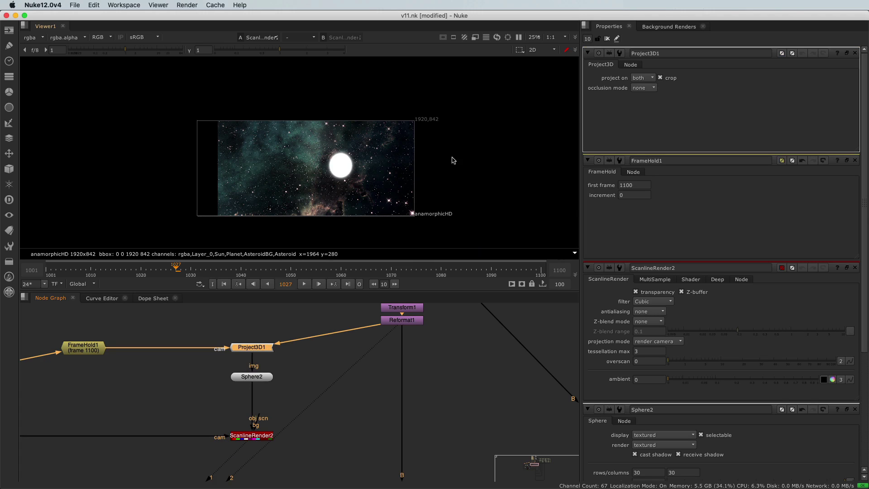
{"action": "left_click", "coordinate": [661, 78]}
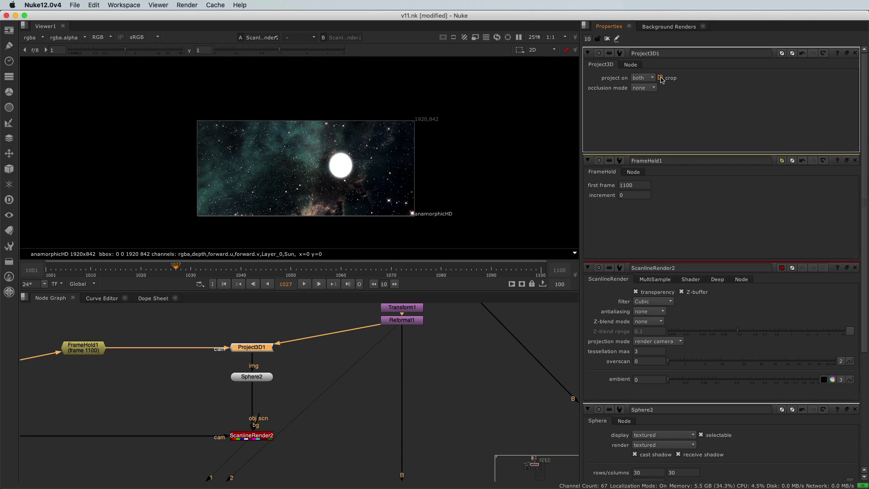
{"action": "left_click", "coordinate": [304, 285]}
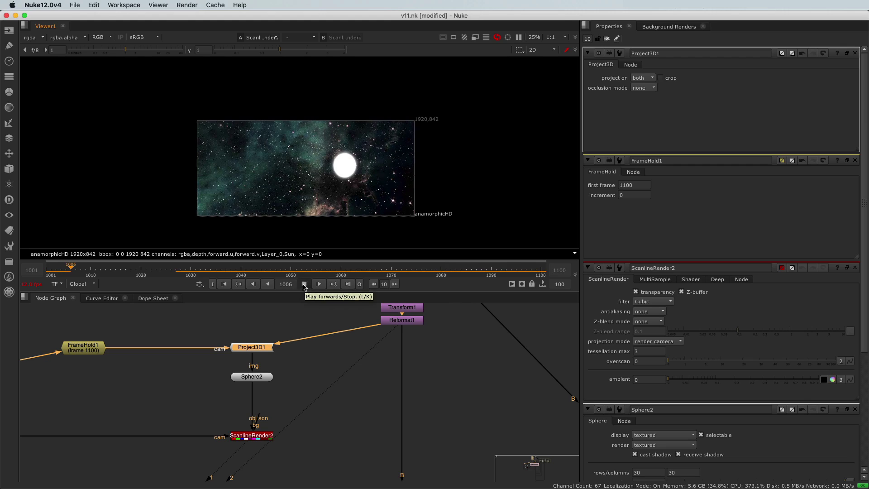
{"action": "left_click", "coordinate": [305, 284]}
Re-plug the merge input, view Merge1's final comp, and play it back.
{"action": "scroll", "coordinate": [362, 330], "scroll_direction": "down", "scroll_amount": 5}
{"action": "scroll", "coordinate": [356, 330], "scroll_direction": "down", "scroll_amount": 3}
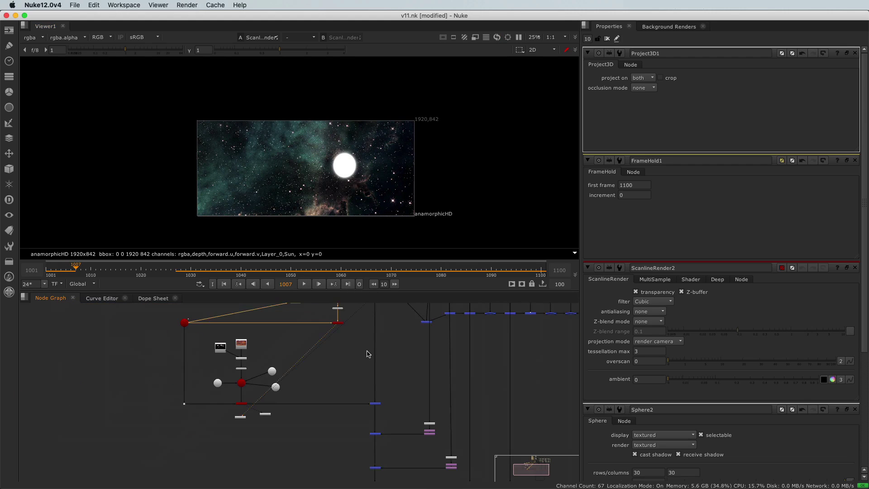
{"action": "scroll", "coordinate": [368, 353], "scroll_direction": "up", "scroll_amount": 2}
{"action": "left_click_drag", "start_coordinate": [379, 342], "coordinate": [342, 364]}
{"action": "left_click", "coordinate": [379, 444]}
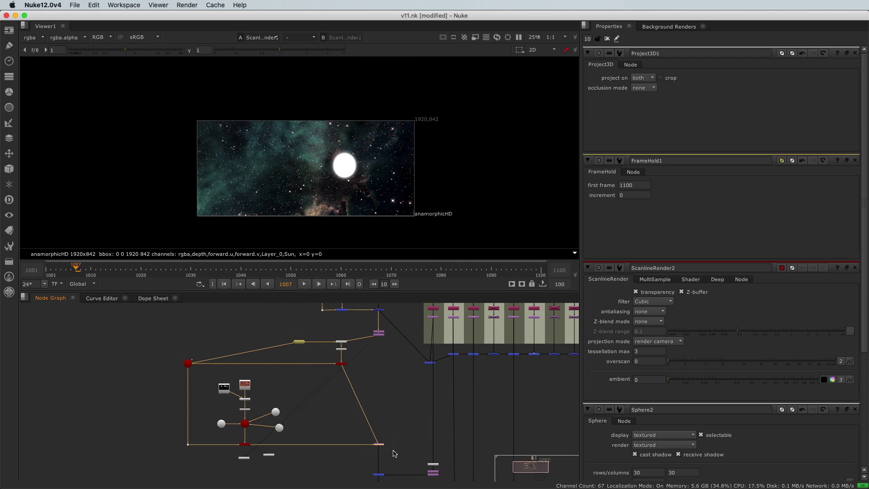
{"action": "key", "text": "1"}
{"action": "left_click", "coordinate": [305, 284]}
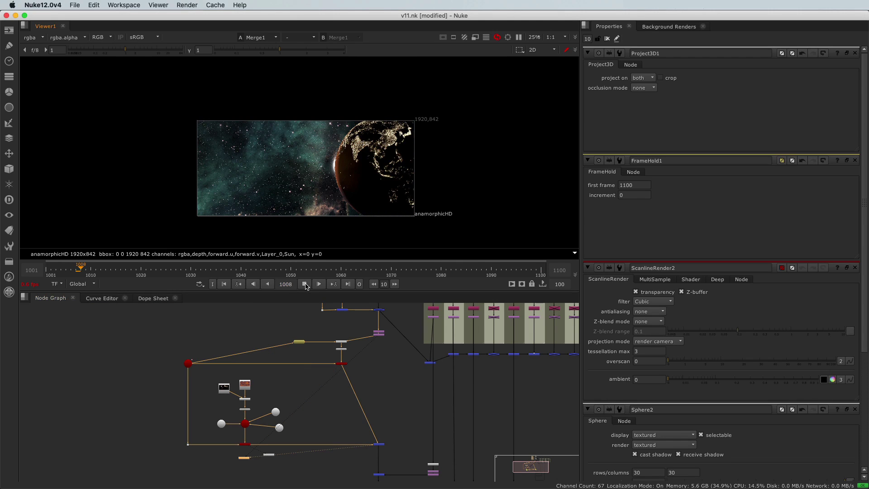